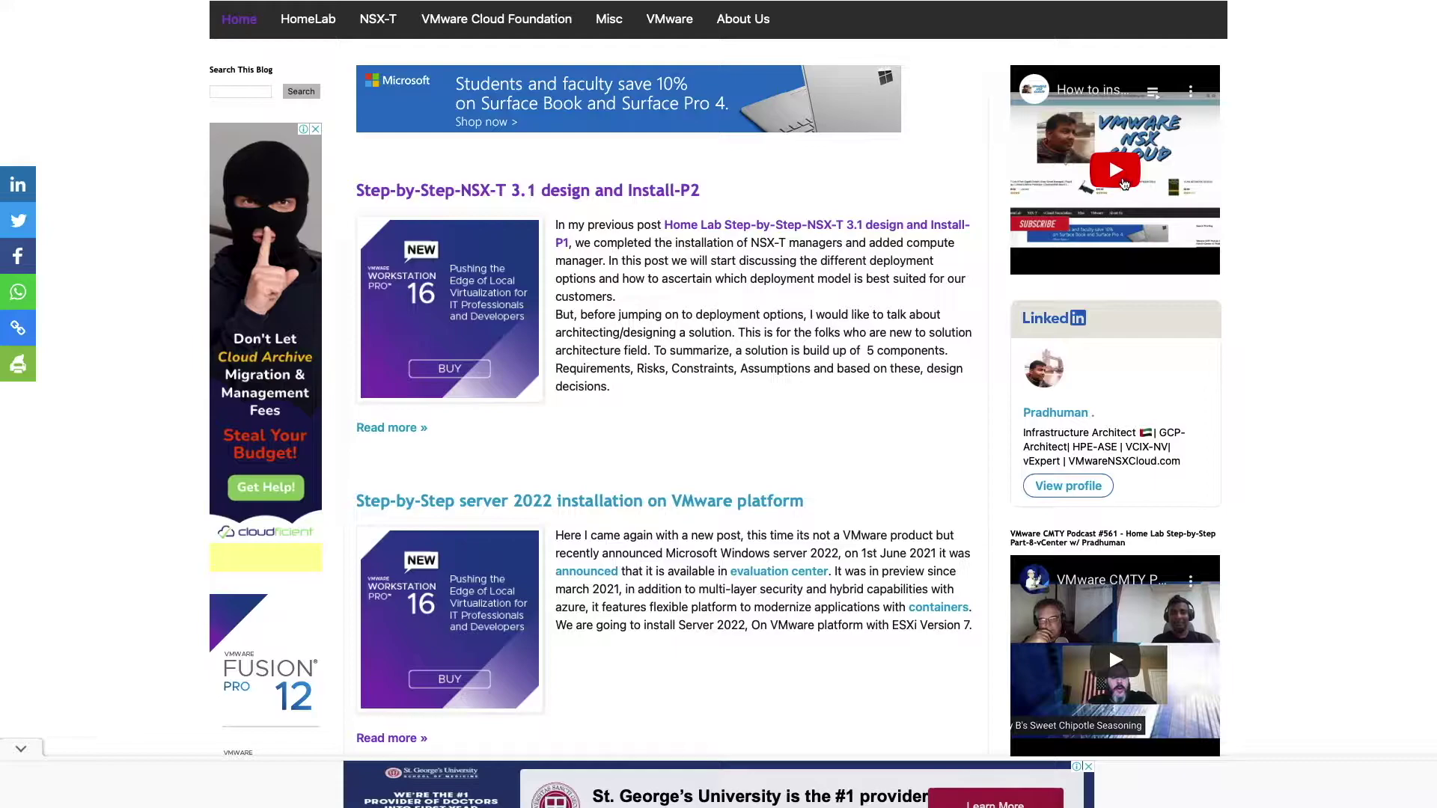
Log in with the administrator password and open Lifecycle Management > Bundle Management to see the 4.3.1.0 bundles.
{"action": "scroll", "coordinate": [390, 345], "scroll_direction": "up", "scroll_amount": 7}
{"action": "scroll", "coordinate": [390, 346], "scroll_direction": "down", "scroll_amount": 2}
{"action": "scroll", "coordinate": [390, 346], "scroll_direction": "down", "scroll_amount": 5}
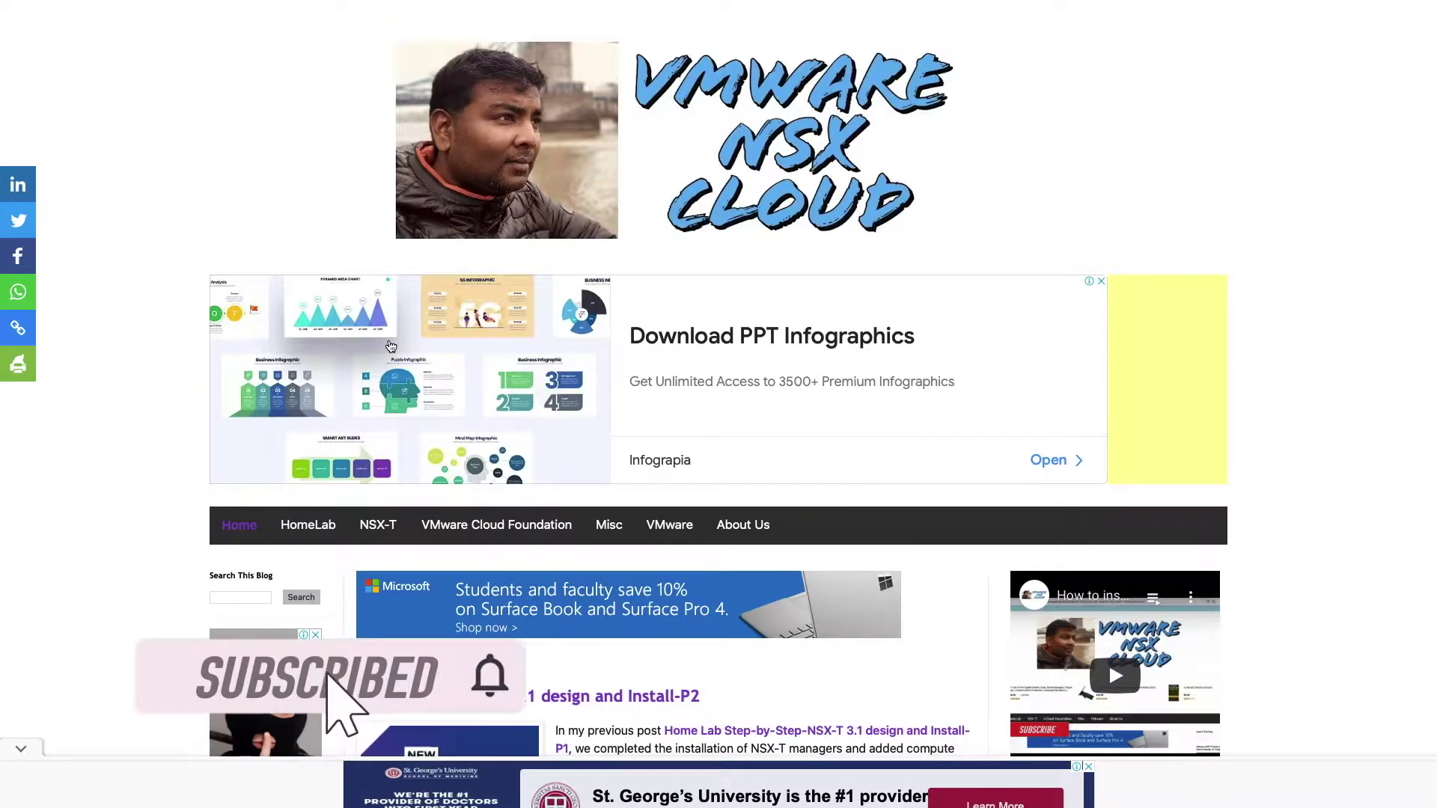
{"action": "scroll", "coordinate": [390, 346], "scroll_direction": "down", "scroll_amount": 5}
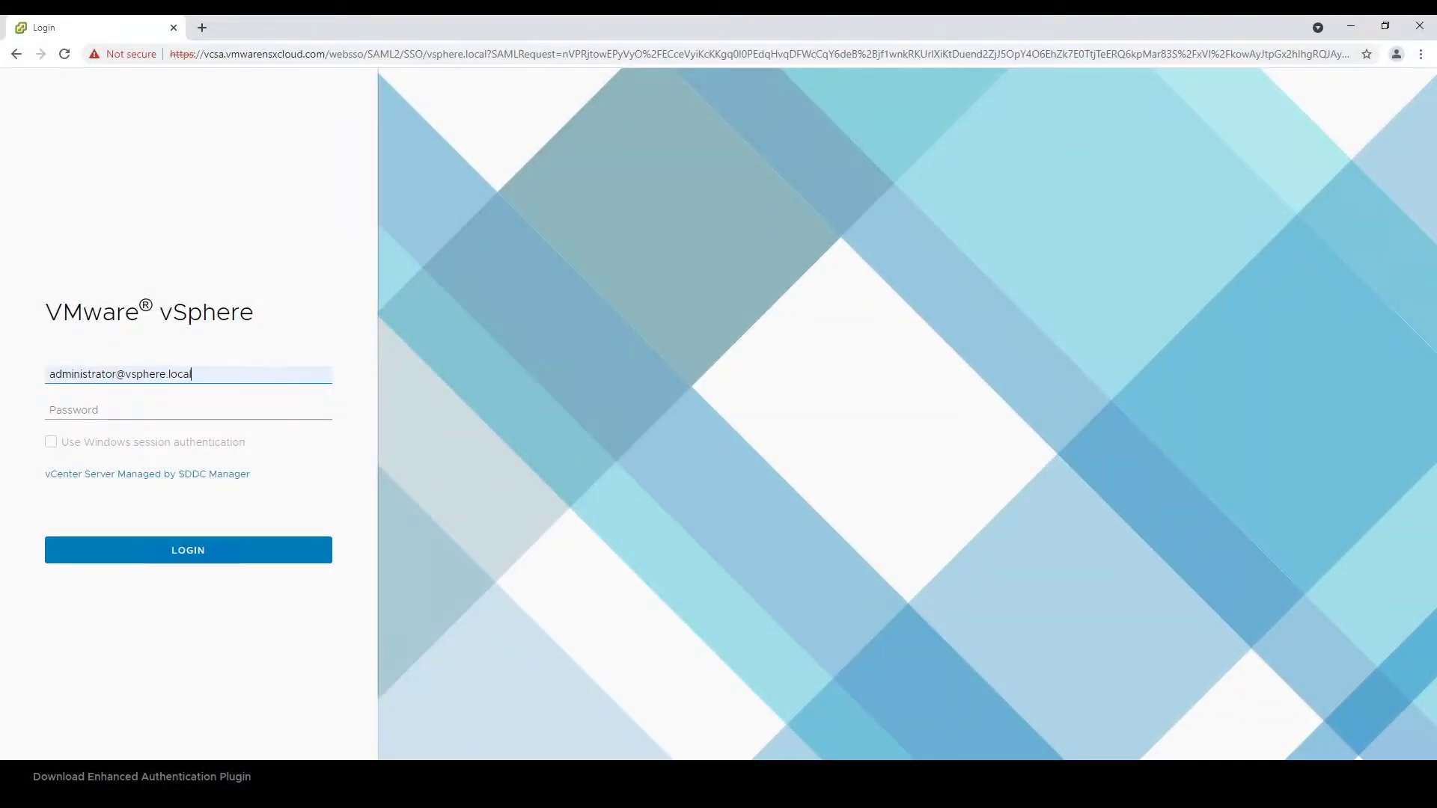
{"action": "left_click", "coordinate": [109, 410]}
{"action": "type", "text": "VMware123!"}
{"action": "key", "text": "Return"}
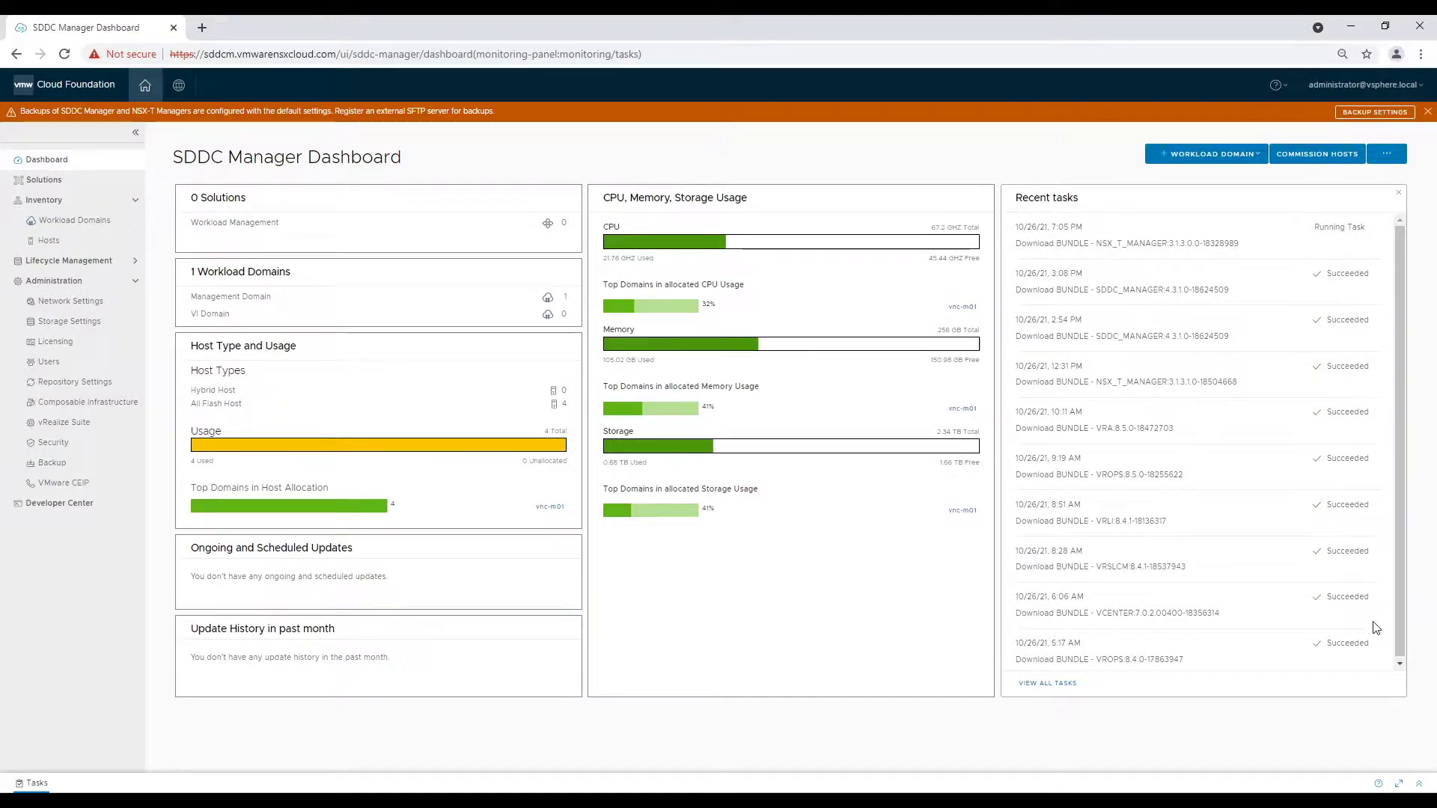
{"action": "left_click", "coordinate": [75, 261]}
{"action": "left_click", "coordinate": [78, 301]}
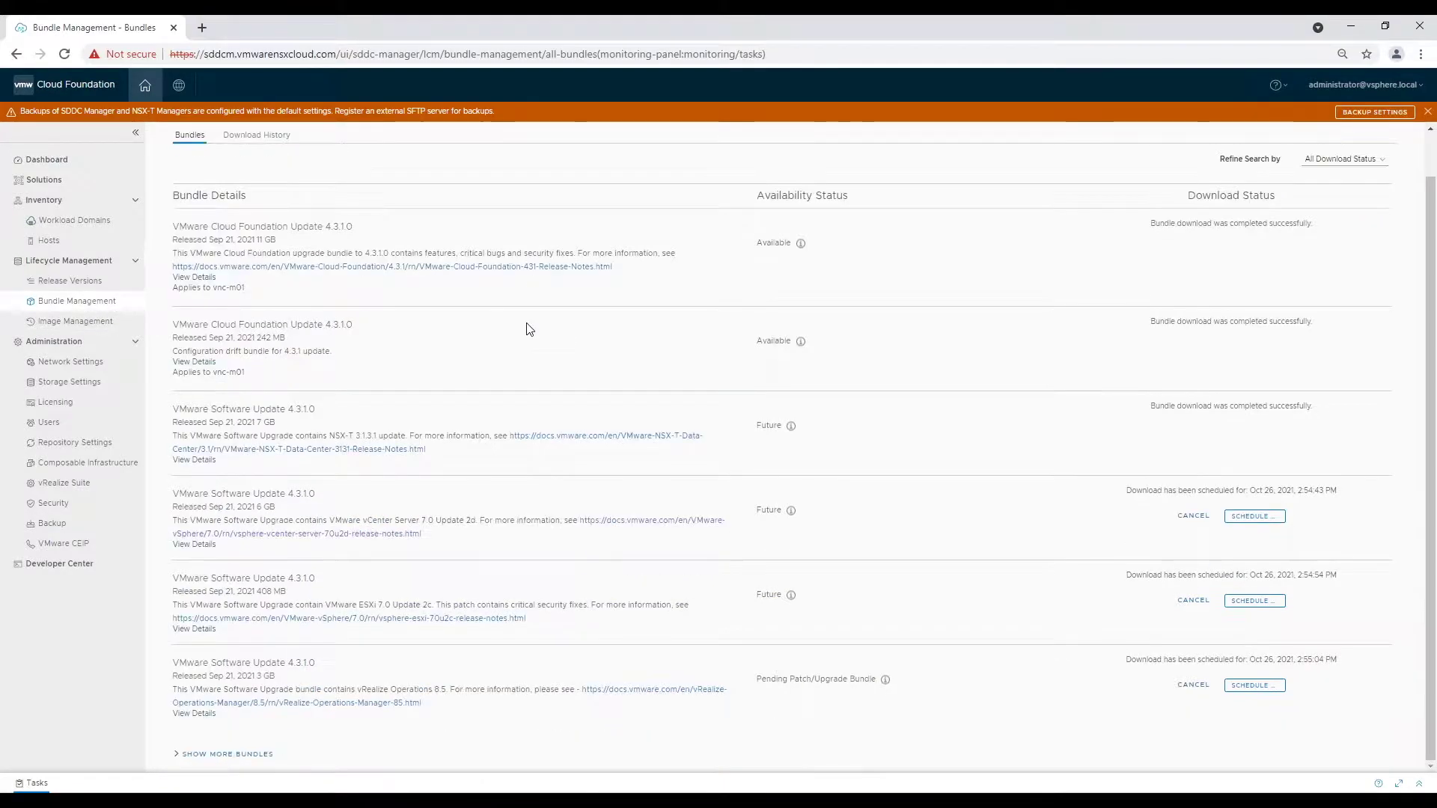
Check download history, filter bundles by Downloaded then All Download Status, and open Workload Domains.
{"action": "left_click", "coordinate": [262, 185]}
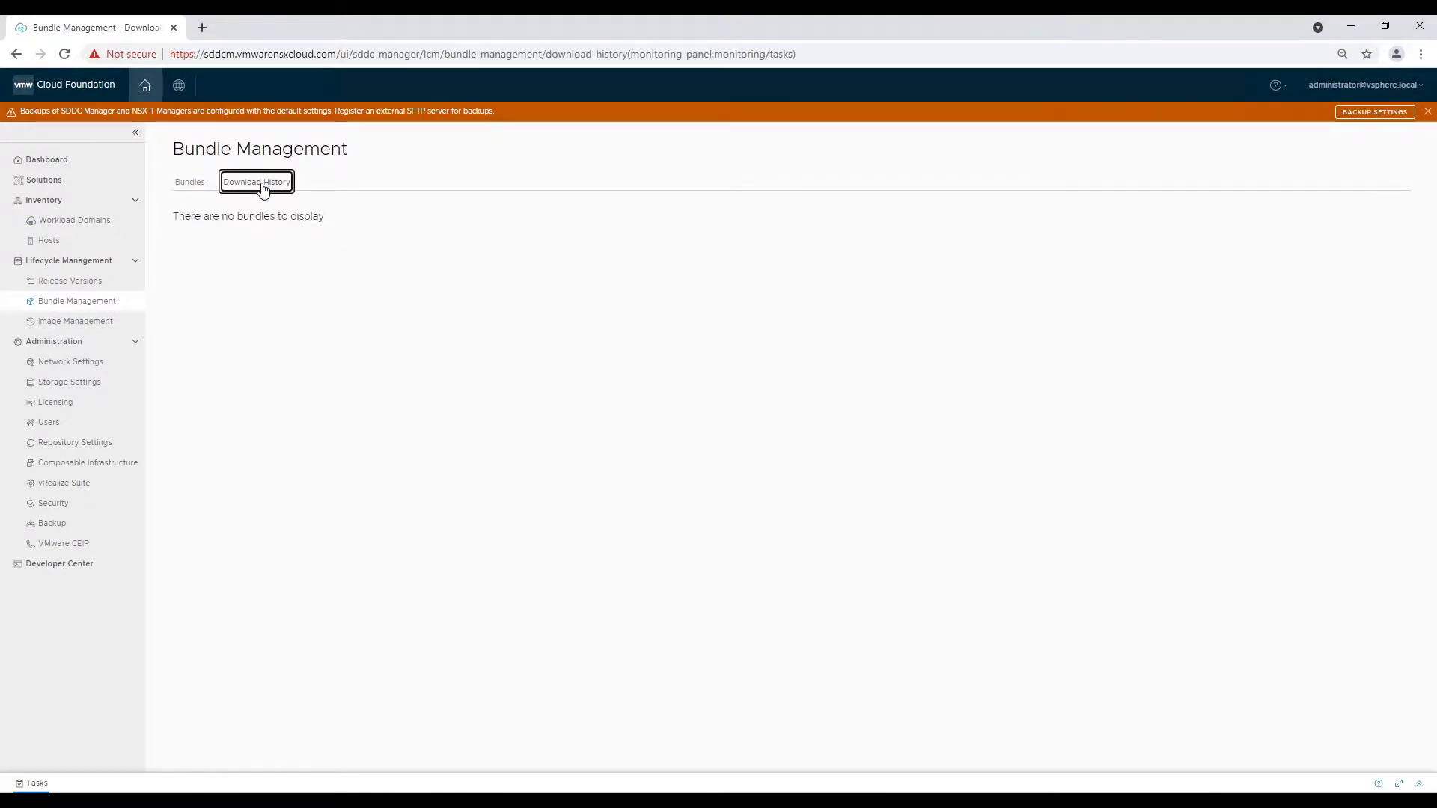
{"action": "left_click", "coordinate": [186, 183]}
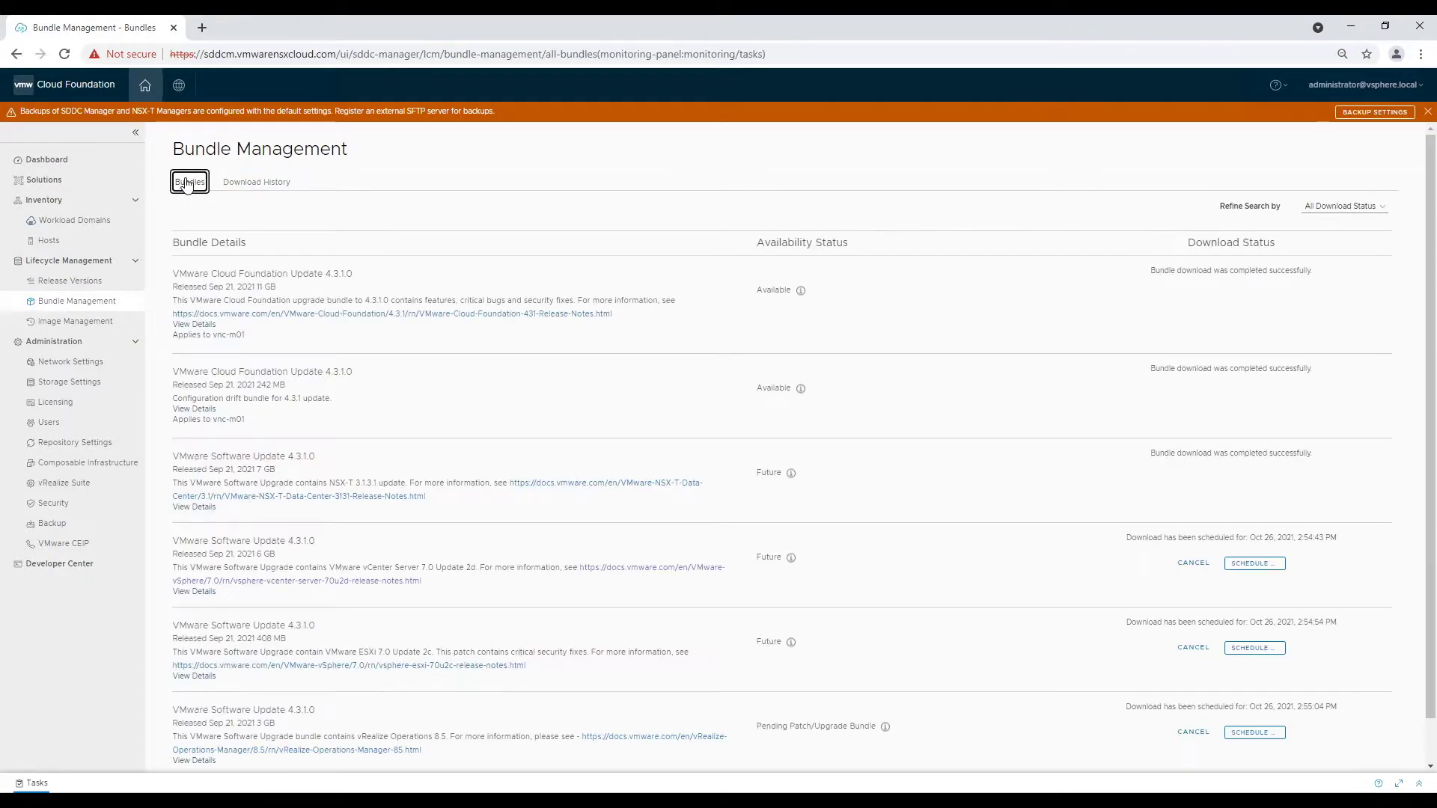
{"action": "left_click", "coordinate": [1322, 207]}
{"action": "left_click", "coordinate": [1347, 271]}
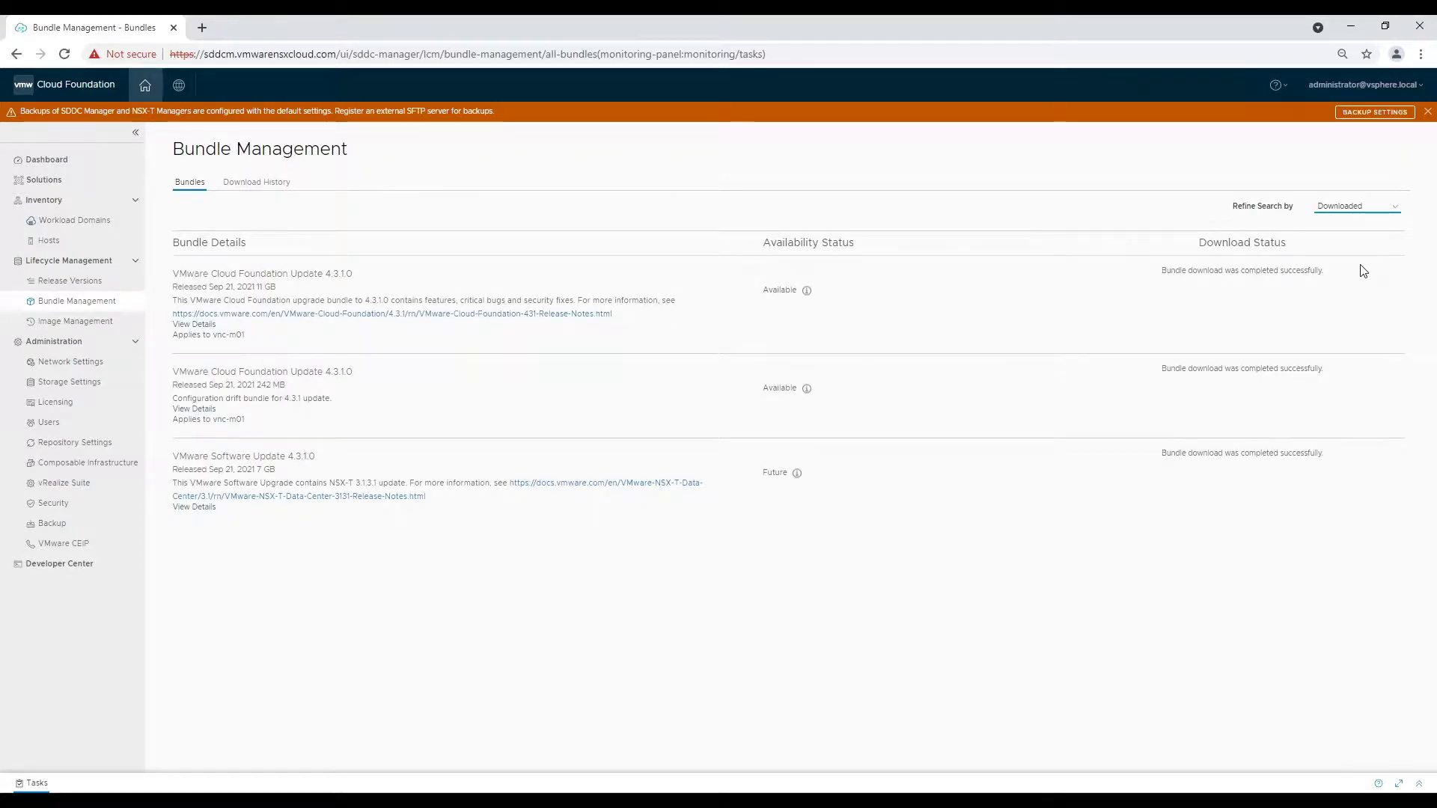
{"action": "left_click", "coordinate": [1366, 208]}
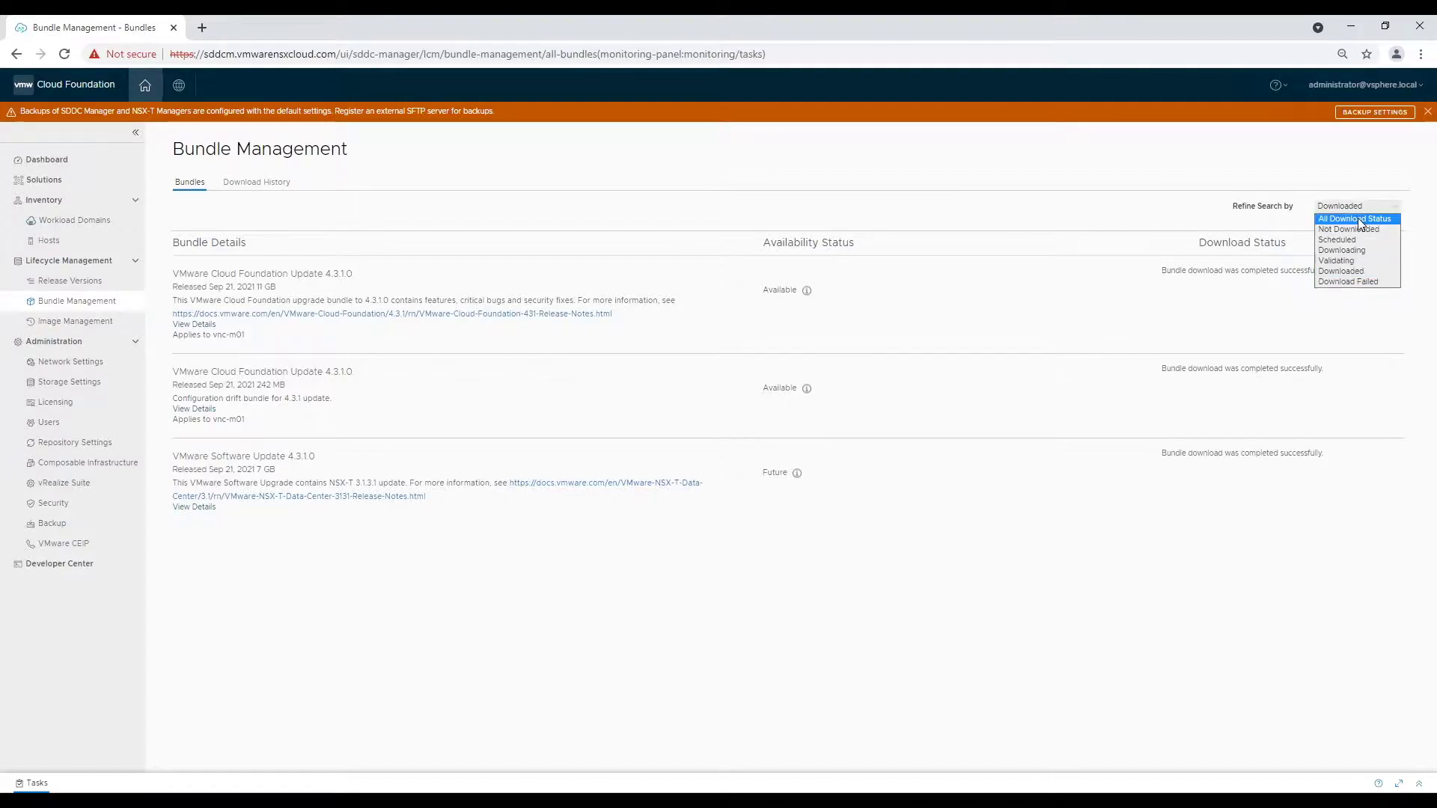
{"action": "left_click", "coordinate": [1359, 219]}
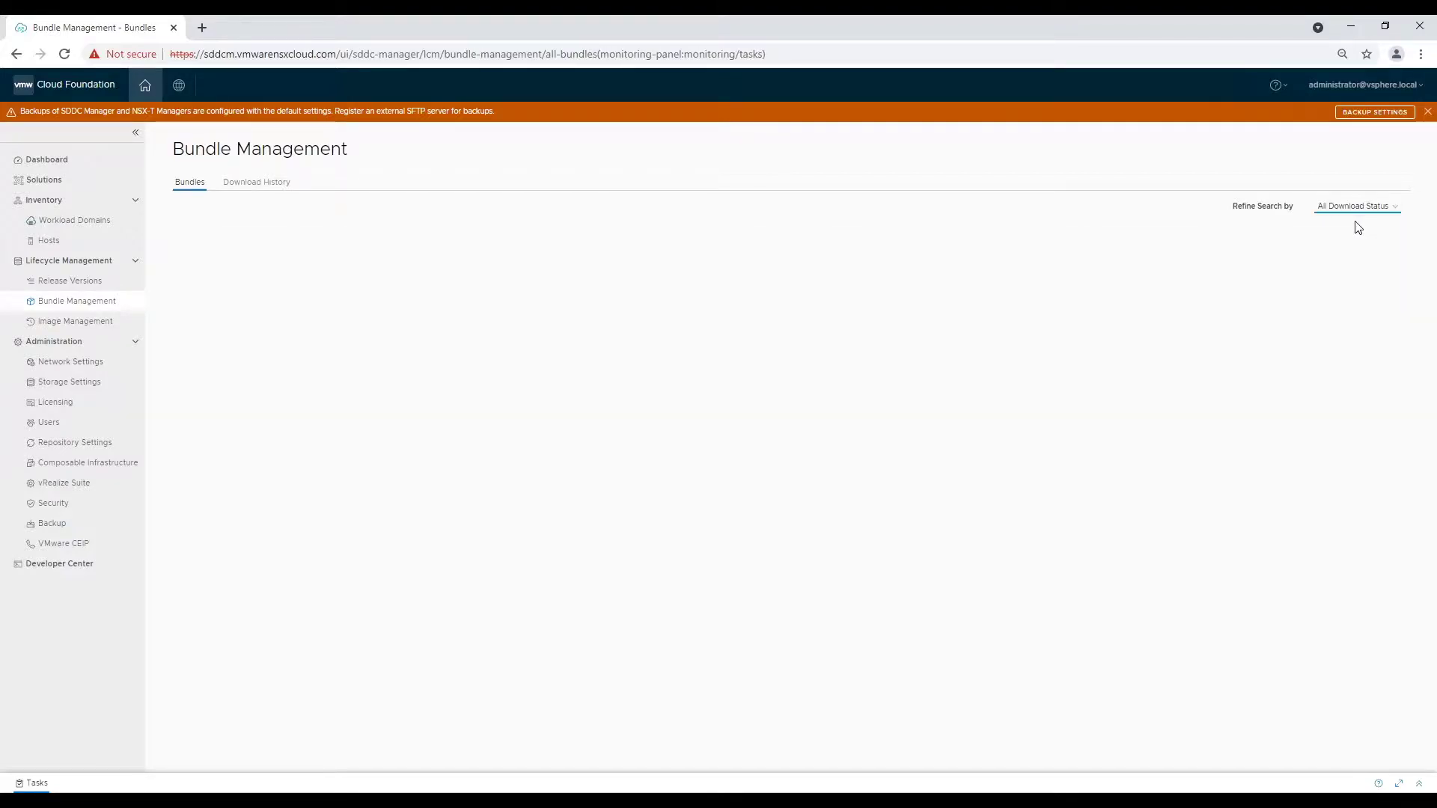
{"action": "left_click", "coordinate": [89, 224]}
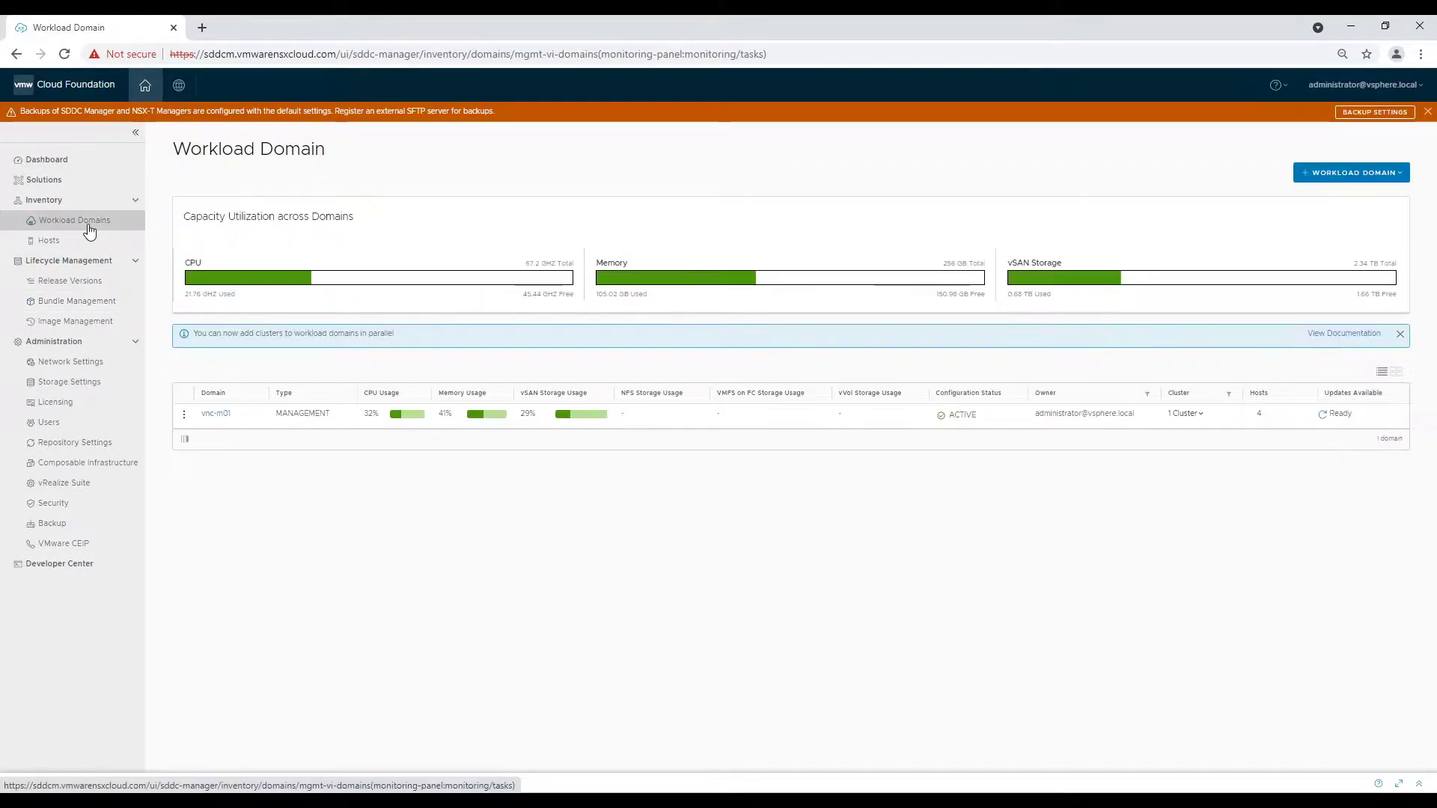
Start Add AVNs on vnc-m01 with overlay-backed NSX segments, edge cluster ec01 and Tier-1 gateway t1-01.
{"action": "left_click", "coordinate": [183, 415]}
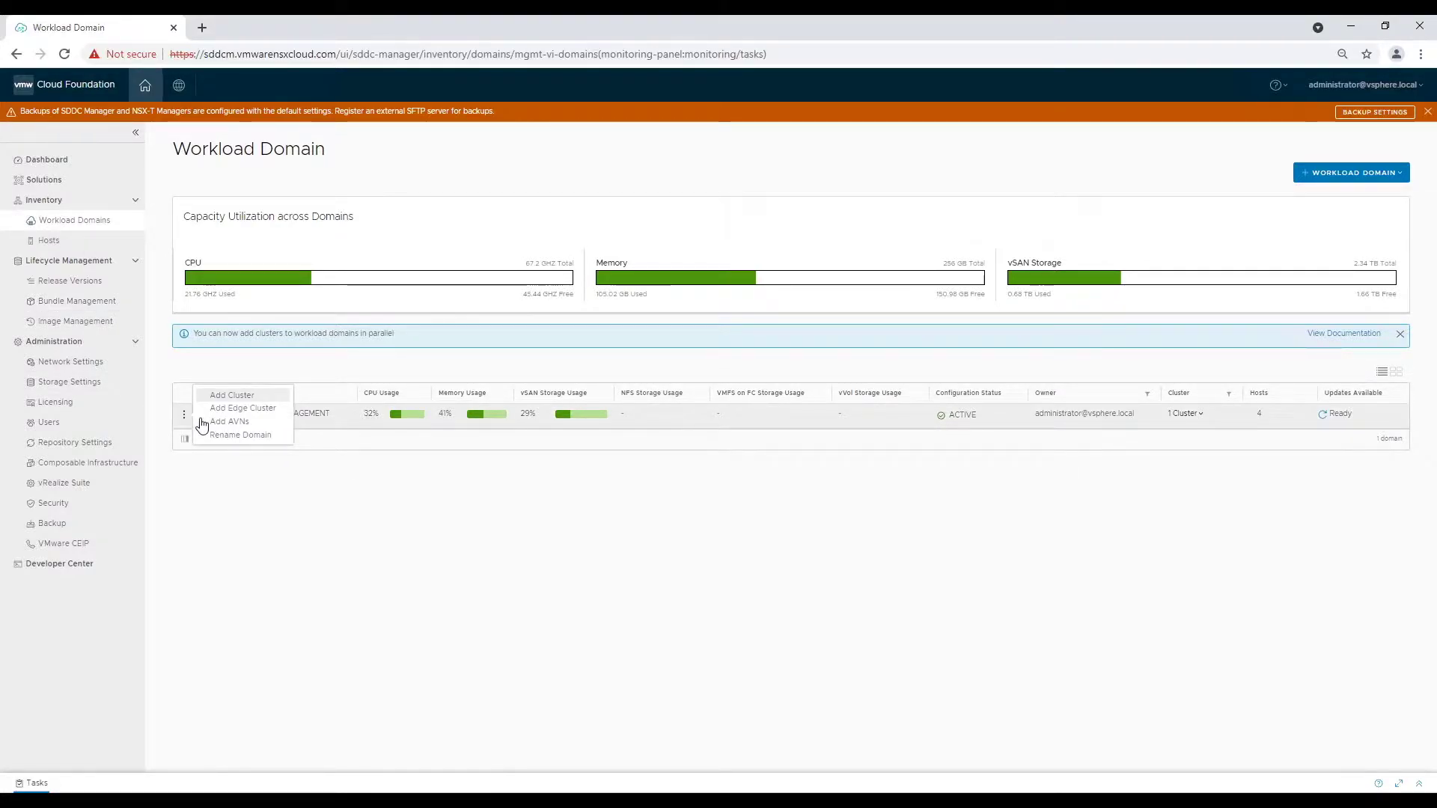
{"action": "left_click", "coordinate": [217, 421]}
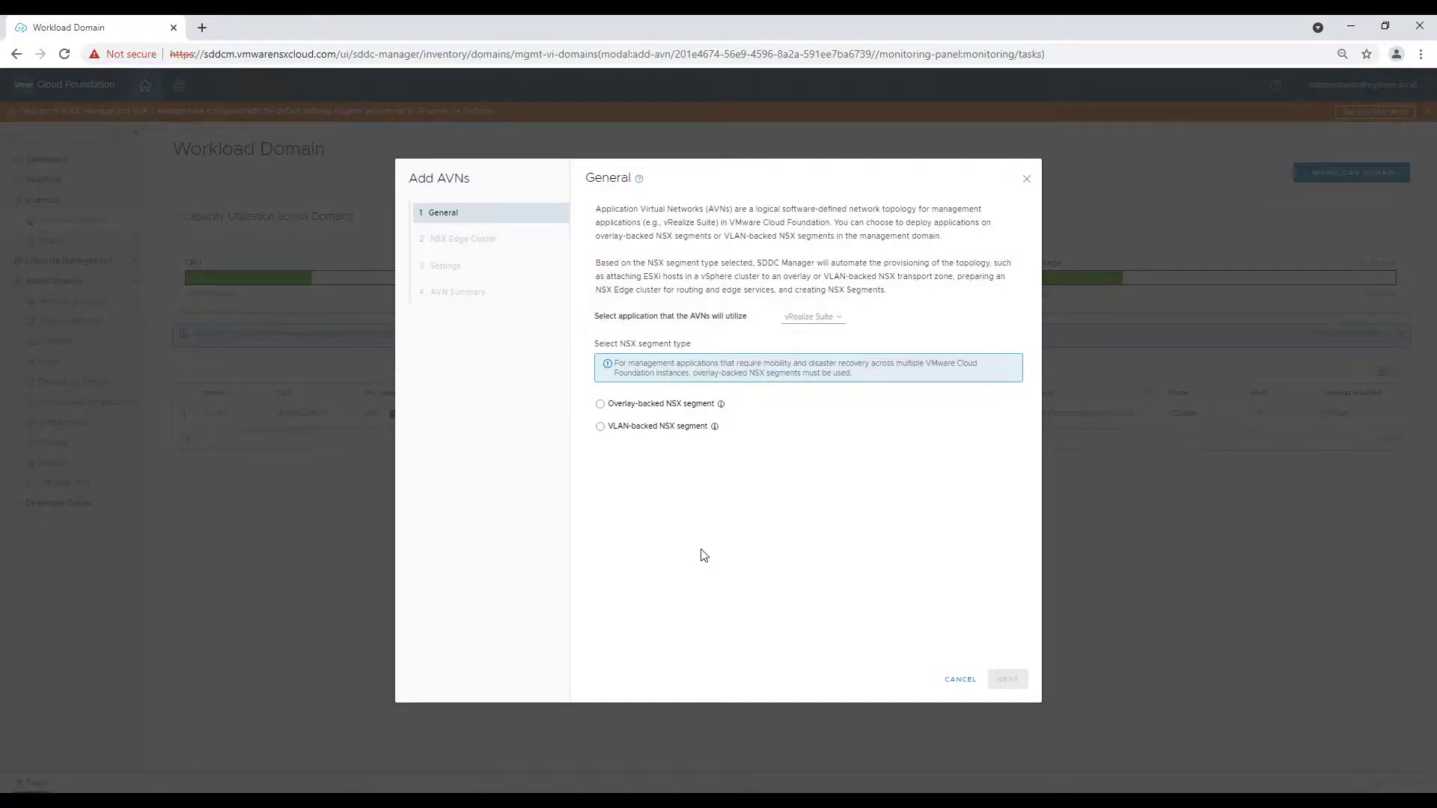
{"action": "left_click", "coordinate": [601, 405]}
{"action": "left_click", "coordinate": [1007, 679]}
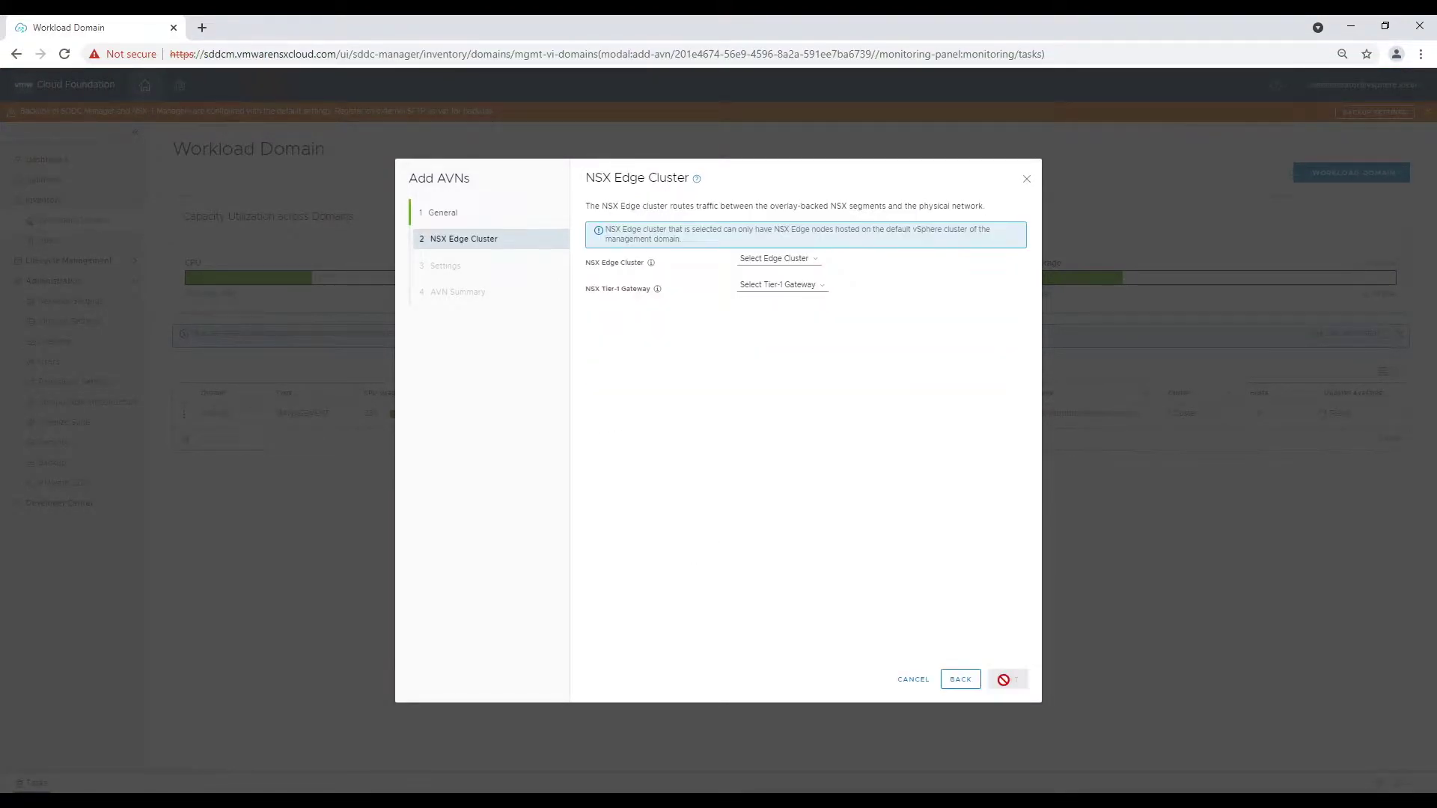
{"action": "left_click", "coordinate": [776, 260]}
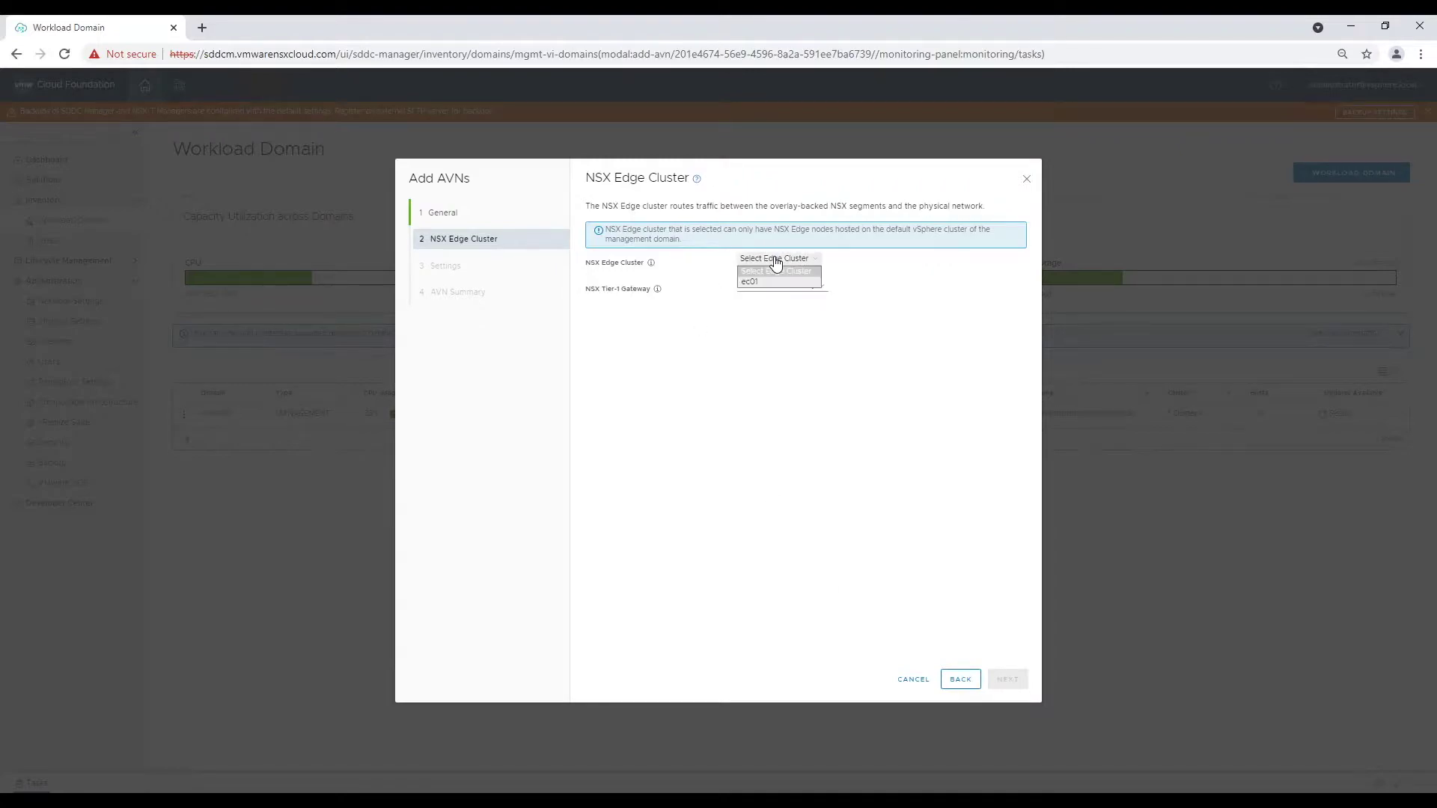
{"action": "left_click", "coordinate": [750, 281]}
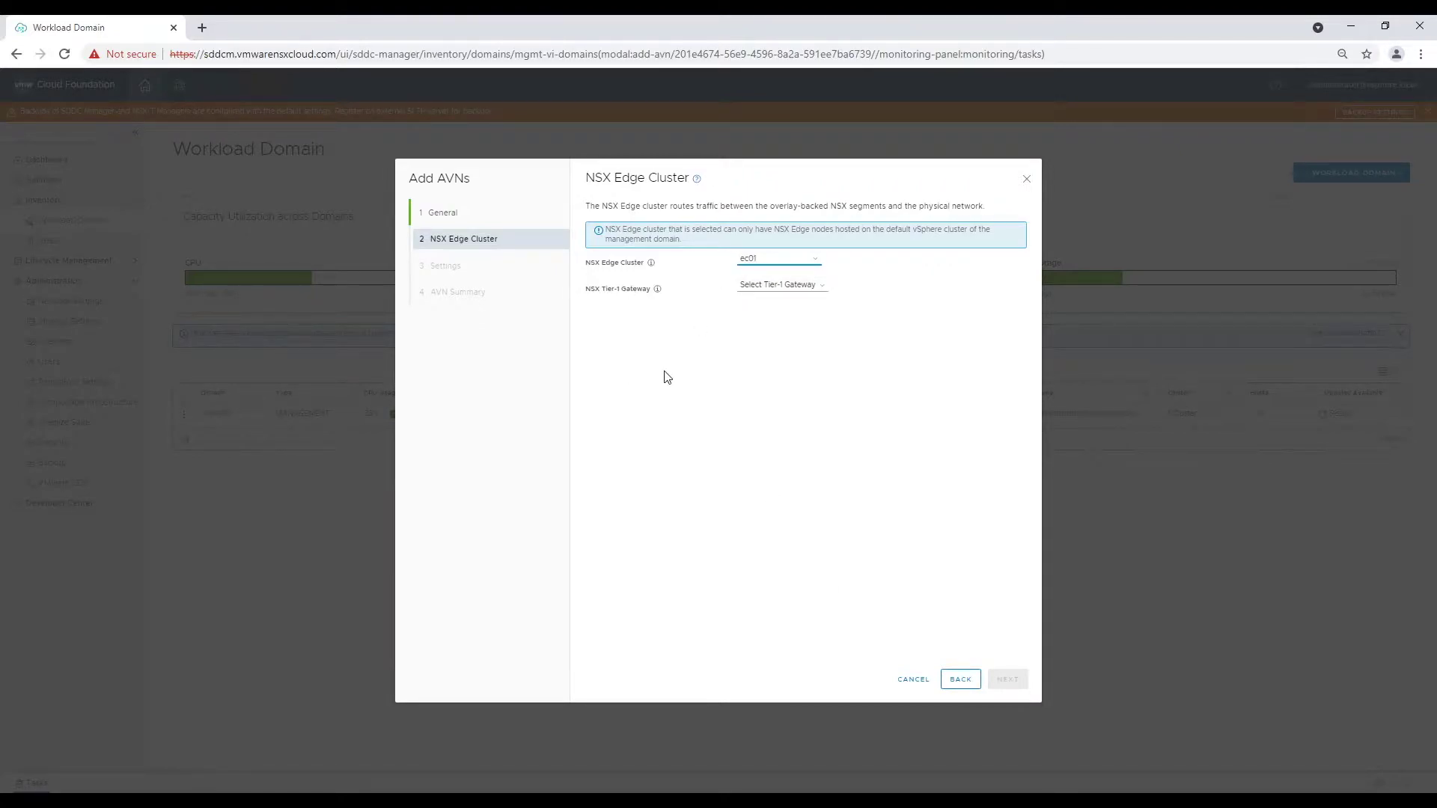
{"action": "left_click", "coordinate": [760, 286]}
{"action": "left_click", "coordinate": [760, 309]}
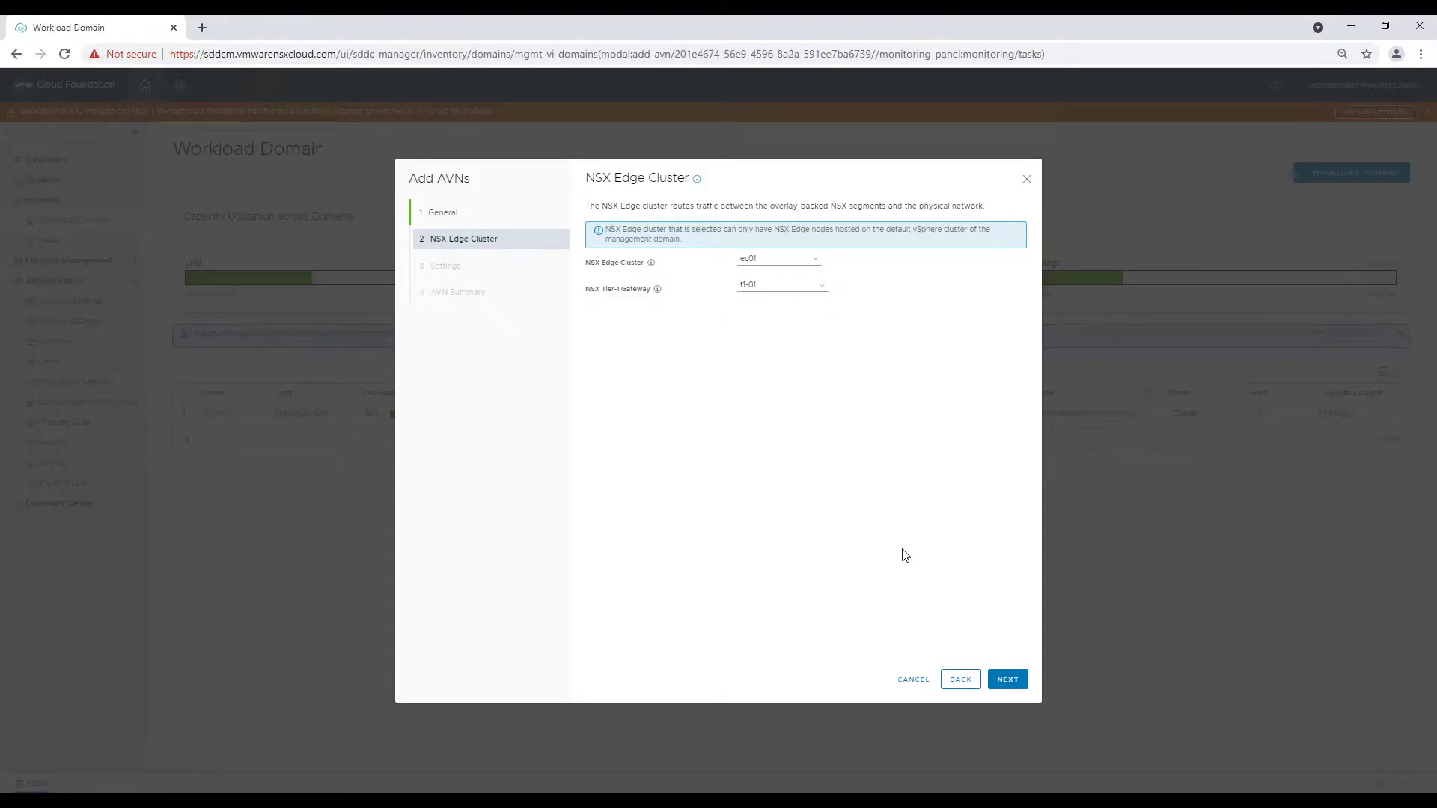
Enter Region-A segment name vnc-m01-seg01, network 192.168.31.0 and subnet mask 255.255.255.0.
{"action": "left_click", "coordinate": [1008, 681]}
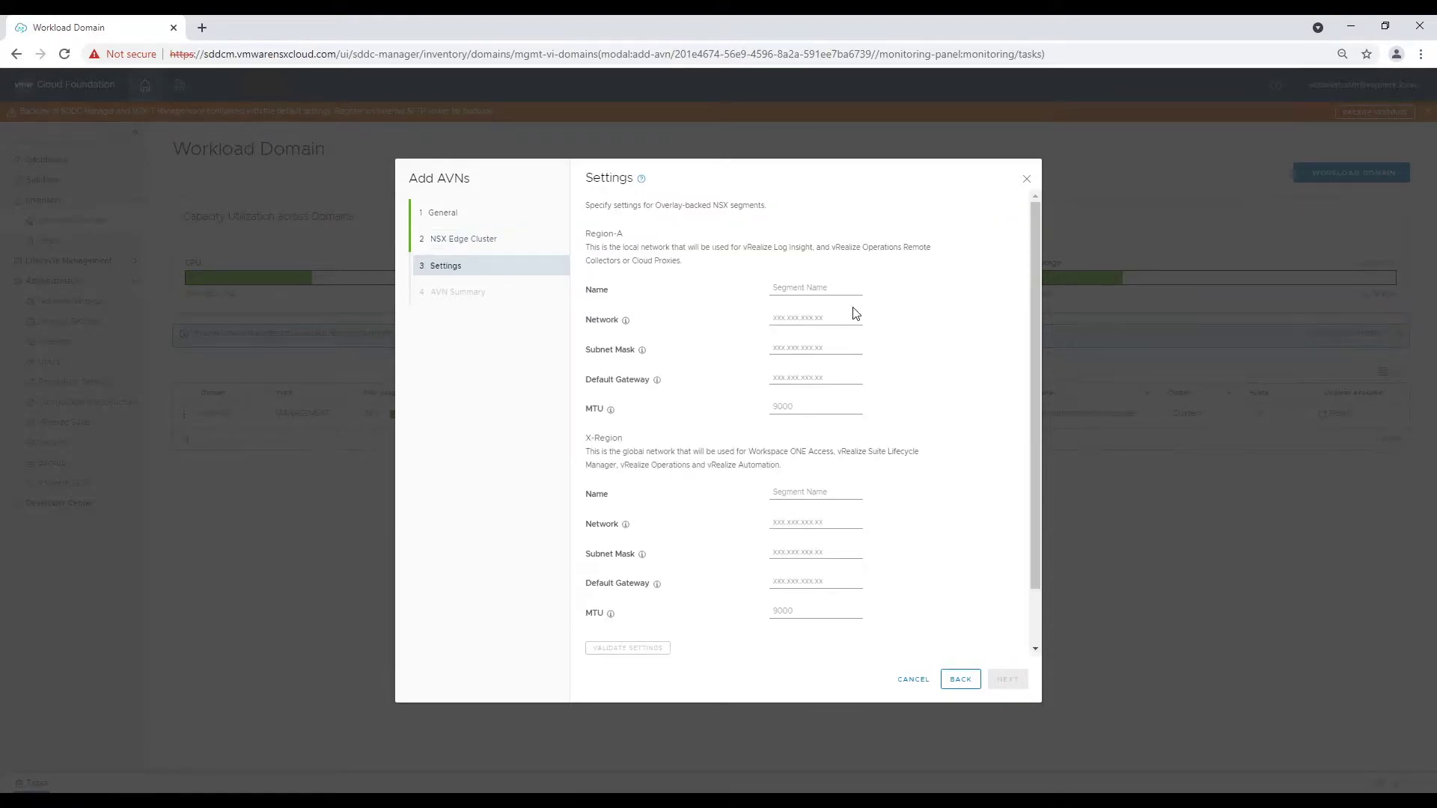
{"action": "left_click", "coordinate": [815, 288]}
{"action": "type", "text": "VNC-m01-seg01"}
{"action": "key", "text": "Home"}
{"action": "key", "text": "shift+Right"}
{"action": "key", "text": "shift+Right"}
{"action": "key", "text": "shift+Right"}
{"action": "key", "text": "Delete"}
{"action": "type", "text": "vnc"}
{"action": "left_click", "coordinate": [791, 318]}
{"action": "type", "text": "1"}
{"action": "key", "text": "Tab"}
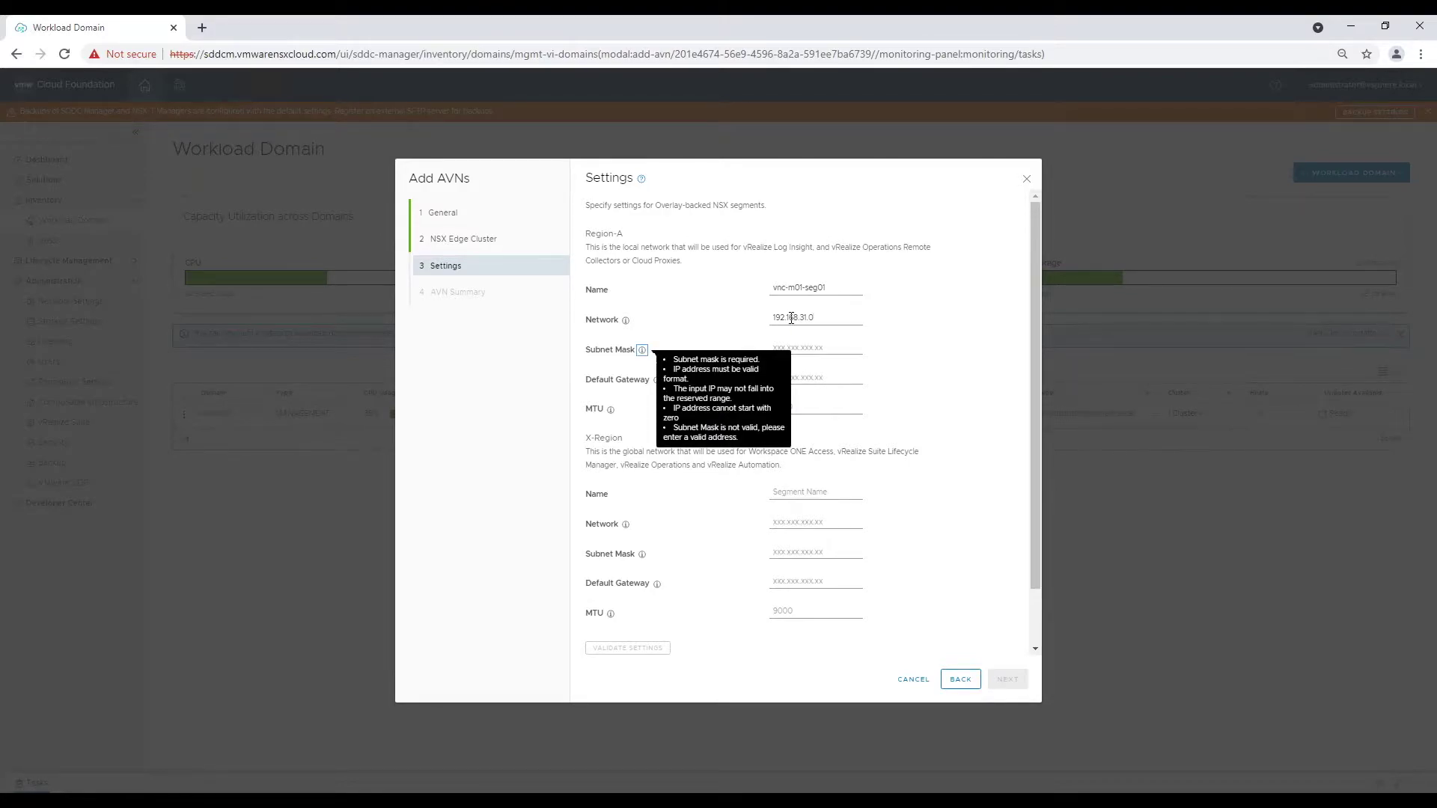
{"action": "key", "text": "Tab"}
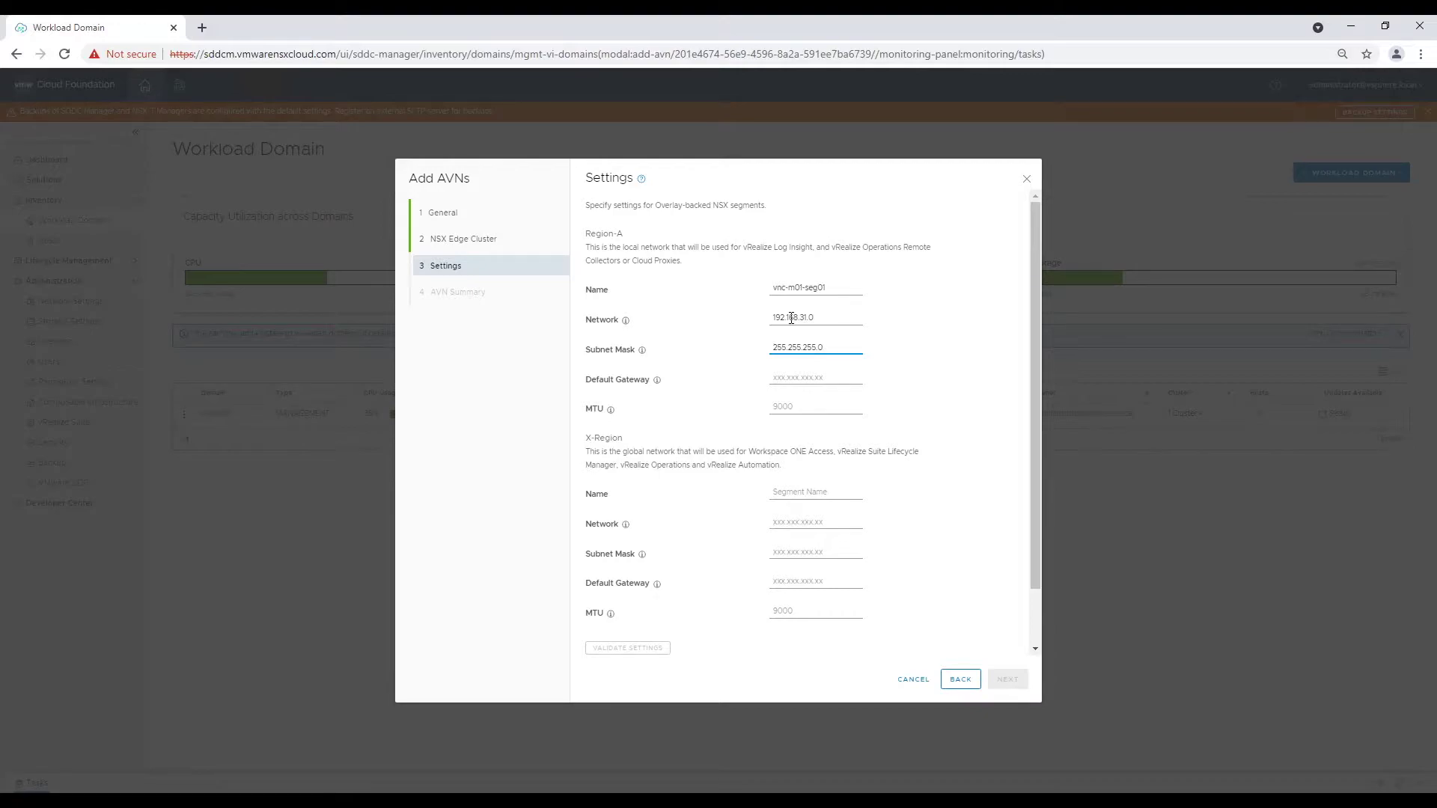
Set Region-A gateway 192.168.31.1 and X-Region segment xreg-m01-seg01 on 192.168.11.0/255.255.255.0, gateway 192.168.11.1.
{"action": "left_click", "coordinate": [805, 375]}
{"action": "type", "text": "192.168.31.1"}
{"action": "left_click", "coordinate": [901, 476]}
{"action": "key", "text": "Tab"}
{"action": "type", "text": "xreg-m01-seg01"}
{"action": "left_click", "coordinate": [810, 522]}
{"action": "type", "text": "192.168.11"}
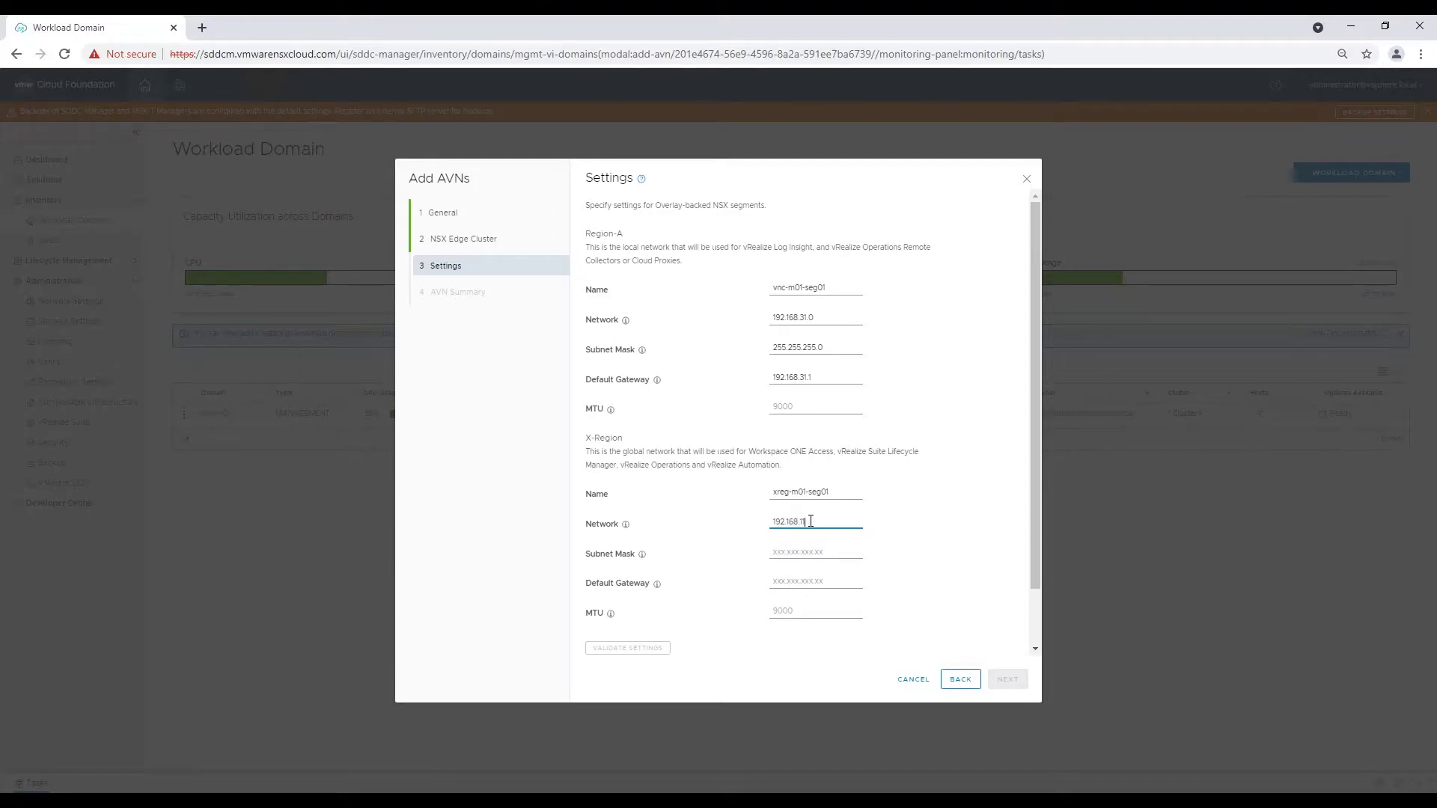
{"action": "key", "text": "Tab"}
{"action": "key", "text": "Tab"}
{"action": "type", "text": "255.255.255.0"}
{"action": "key", "text": "Tab"}
{"action": "key", "text": "Tab"}
{"action": "type", "text": "192.168.11.1"}
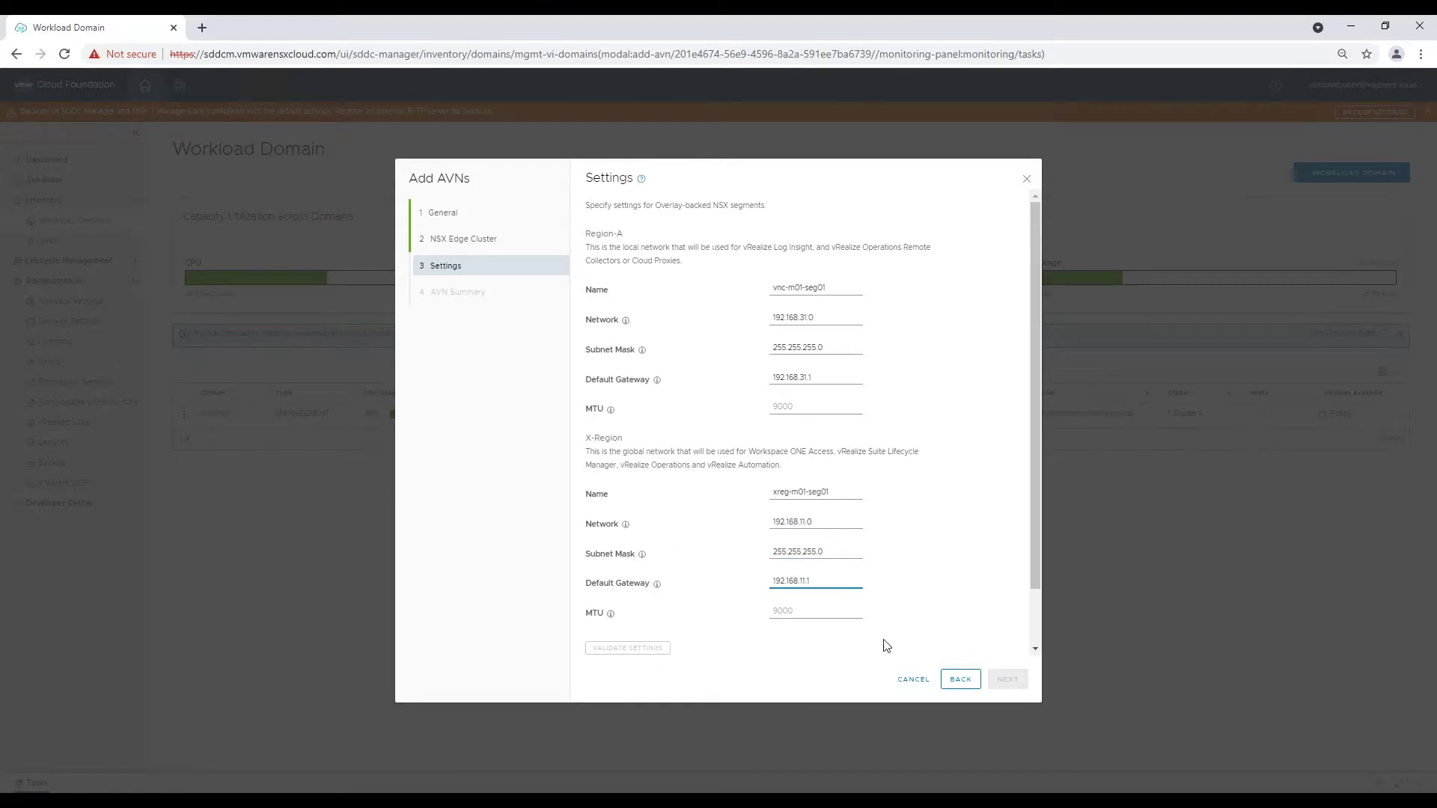
Set the MTU of both the Region-A and X-Region segments to 6000.
{"action": "scroll", "coordinate": [729, 610], "scroll_direction": "down", "scroll_amount": 1}
{"action": "left_click", "coordinate": [805, 341]}
{"action": "type", "text": "9000"}
{"action": "left_click", "coordinate": [856, 547]}
{"action": "left_click_drag", "start_coordinate": [816, 341], "coordinate": [736, 355]}
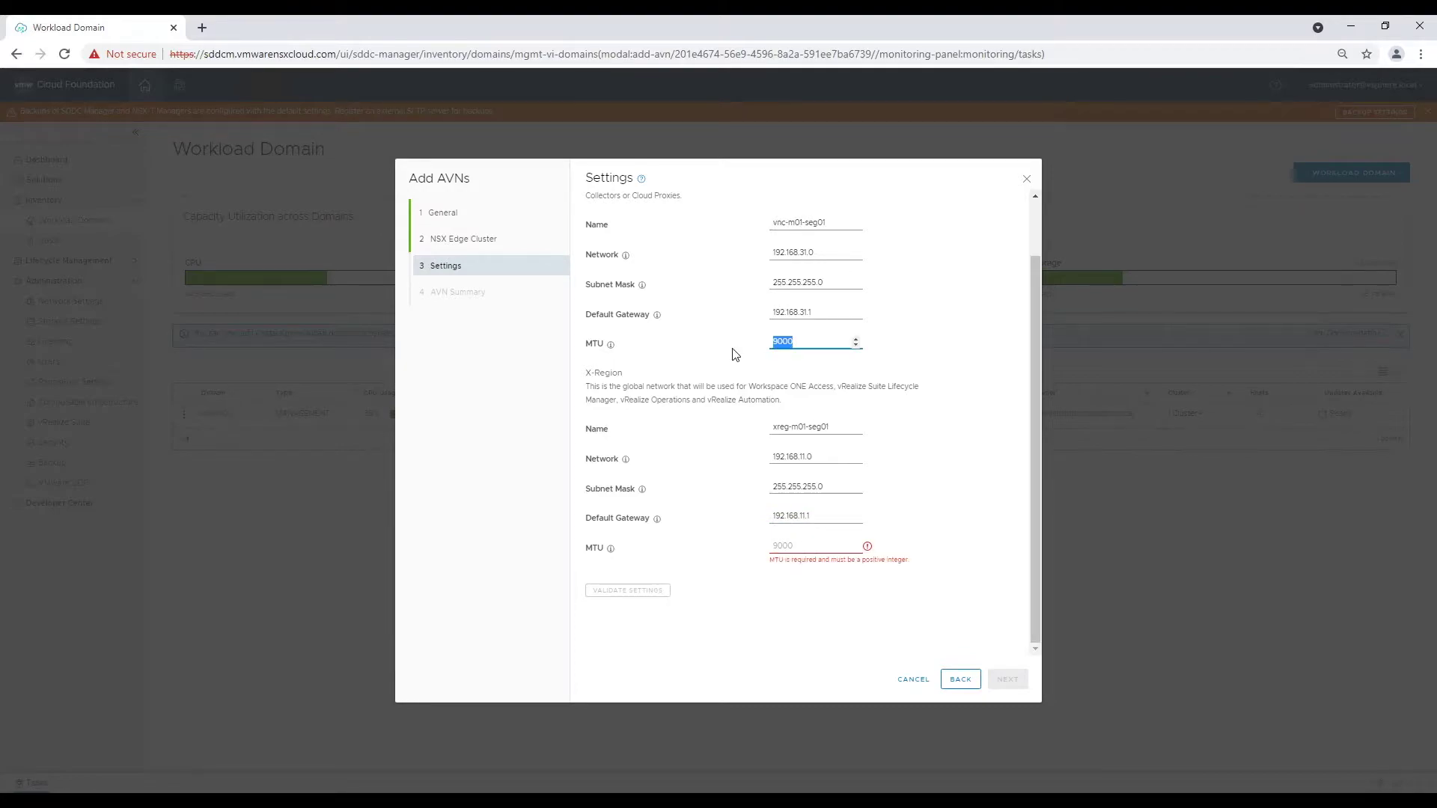
{"action": "type", "text": "6000"}
{"action": "left_click", "coordinate": [816, 547]}
{"action": "type", "text": "6000"}
Validate the AVN settings, review the summary and submit the configuration.
{"action": "left_click", "coordinate": [636, 592]}
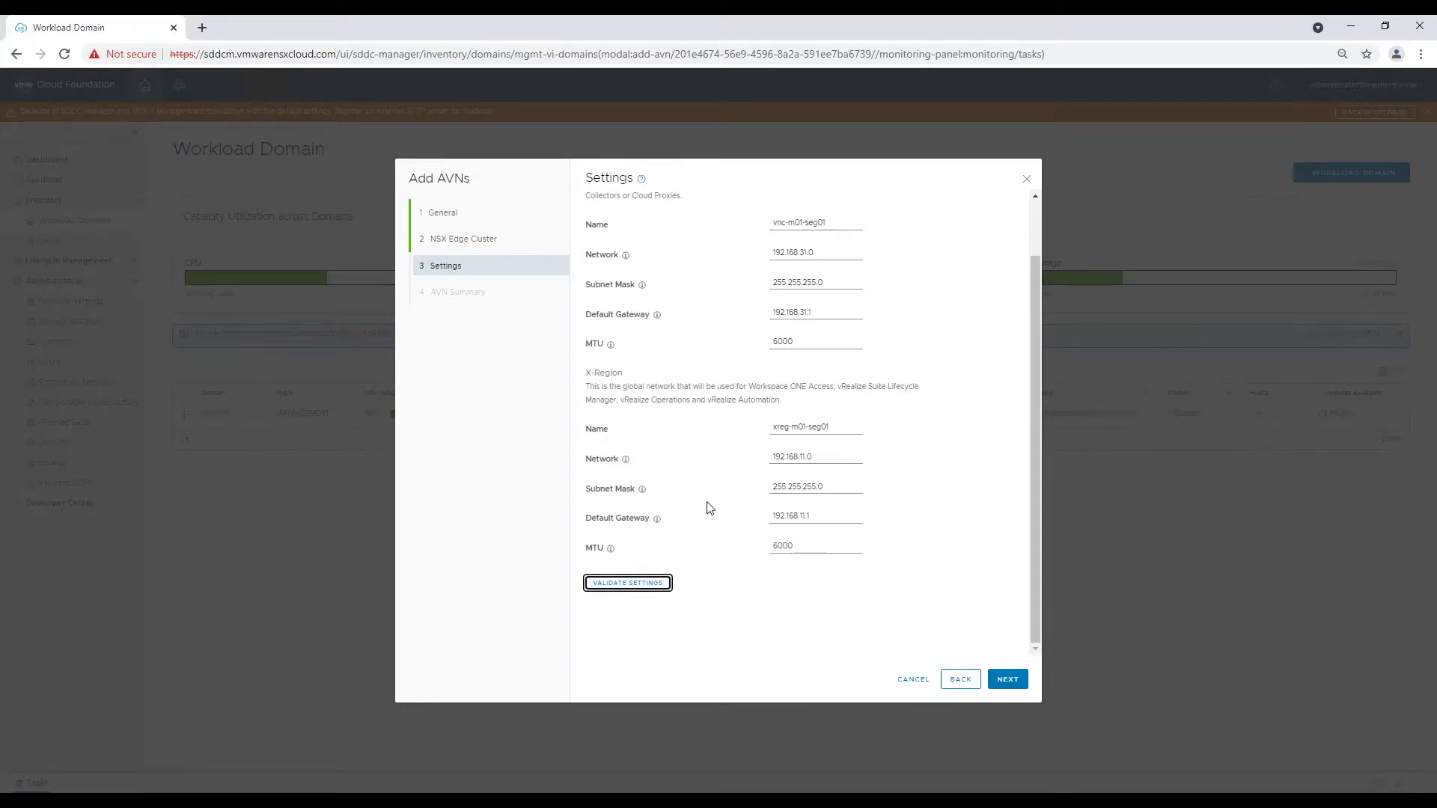
{"action": "left_click", "coordinate": [1008, 679]}
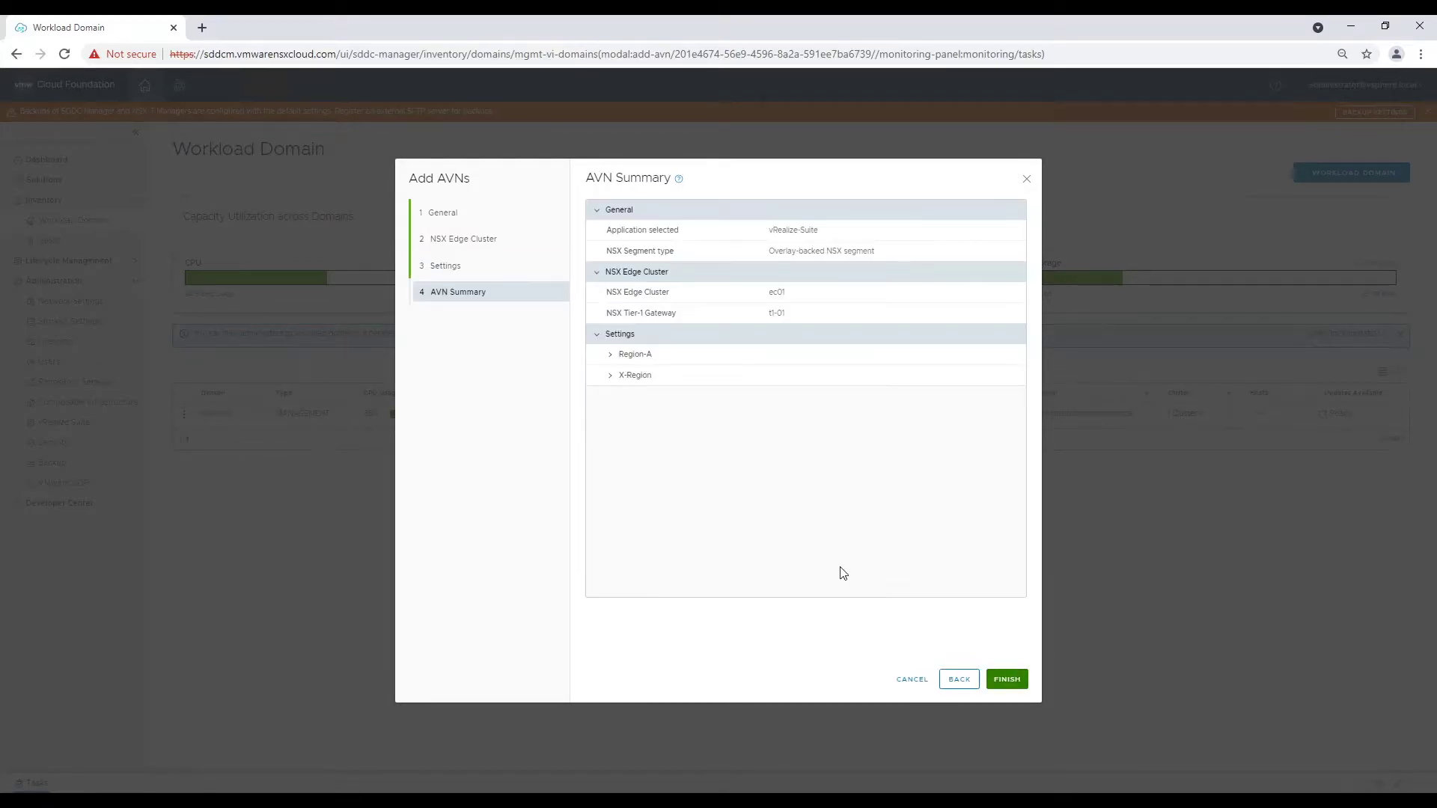
{"action": "left_click", "coordinate": [1007, 679]}
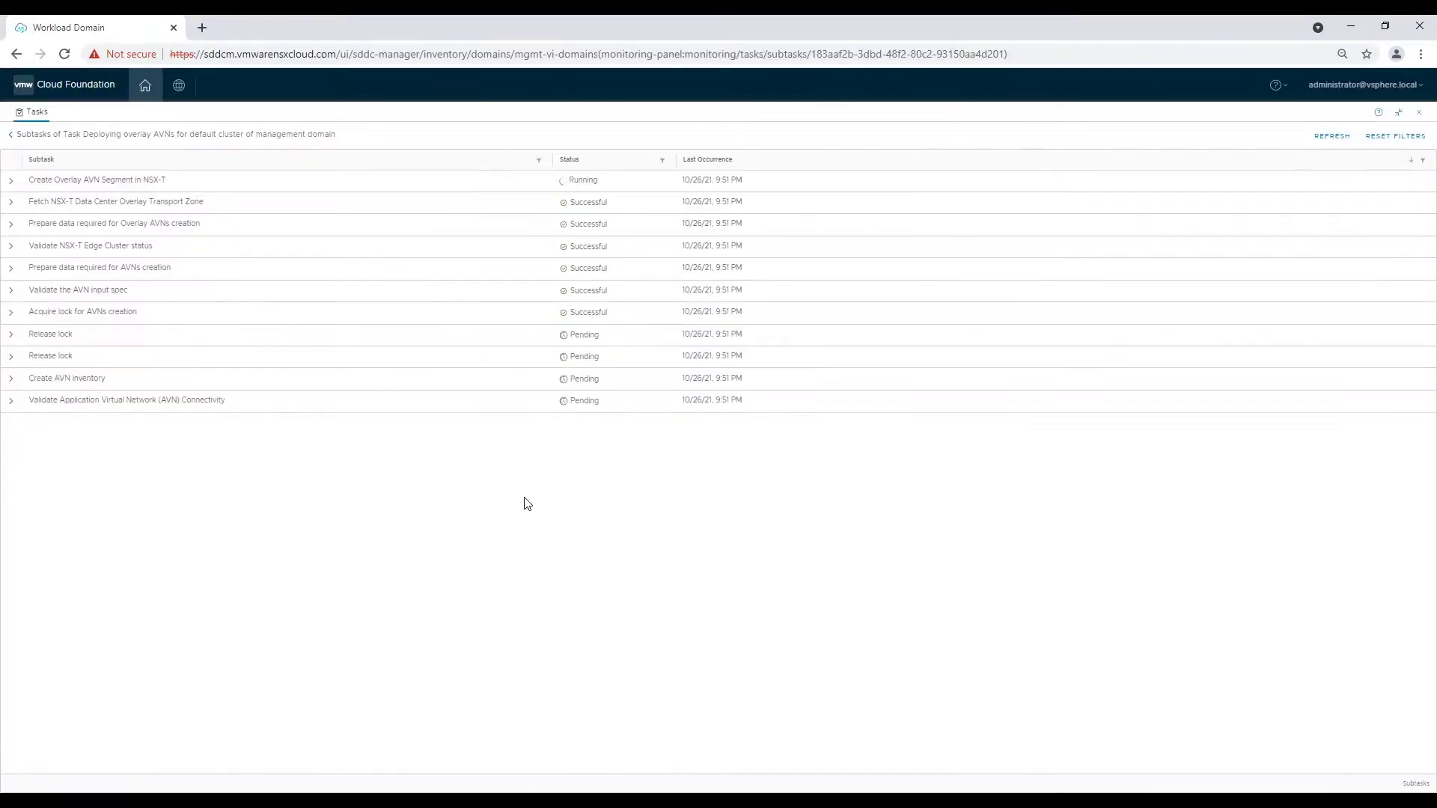
Refresh the overlay AVN deployment task until all subtasks show Successful, then dock the Tasks panel.
{"action": "left_click", "coordinate": [1332, 138]}
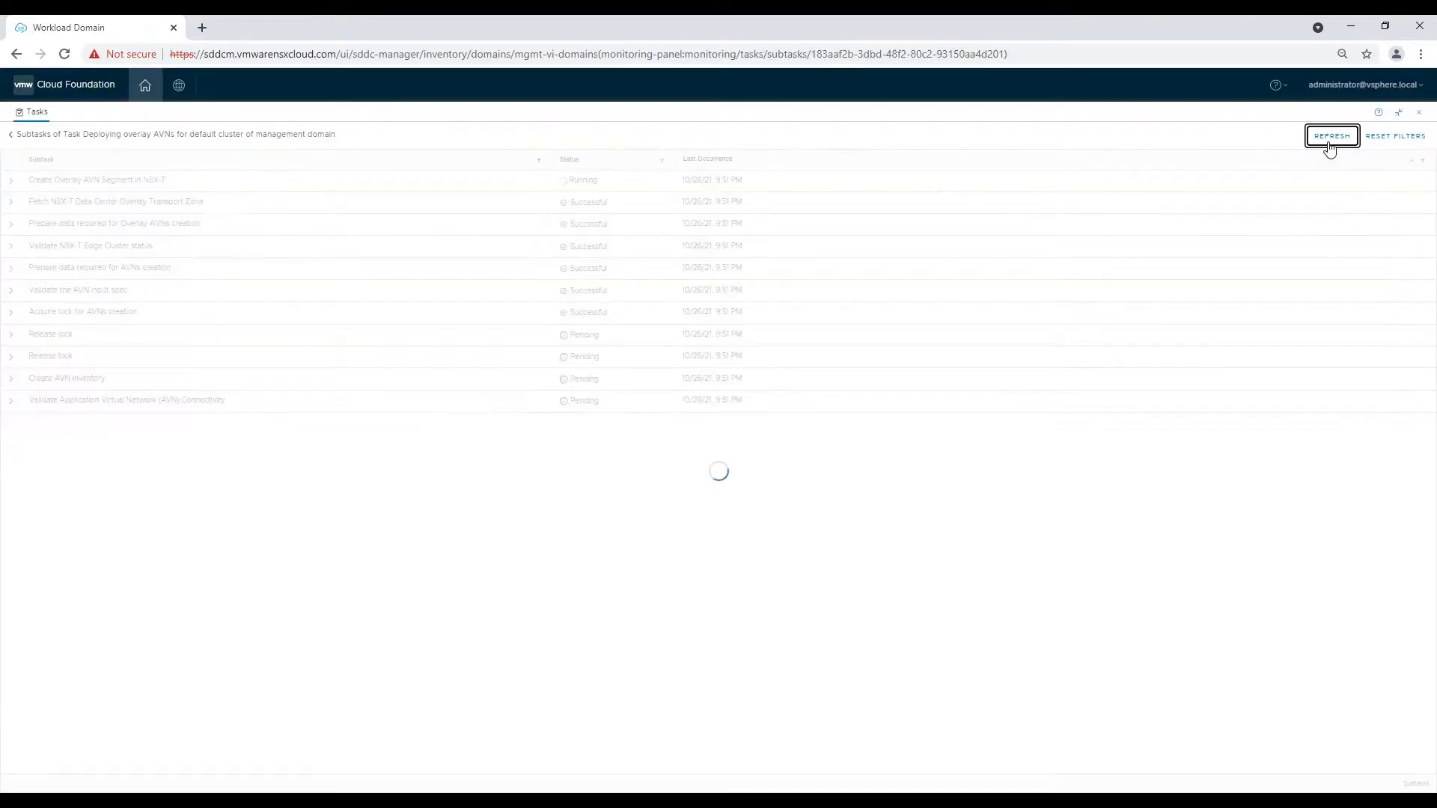
{"action": "left_click", "coordinate": [1399, 112]}
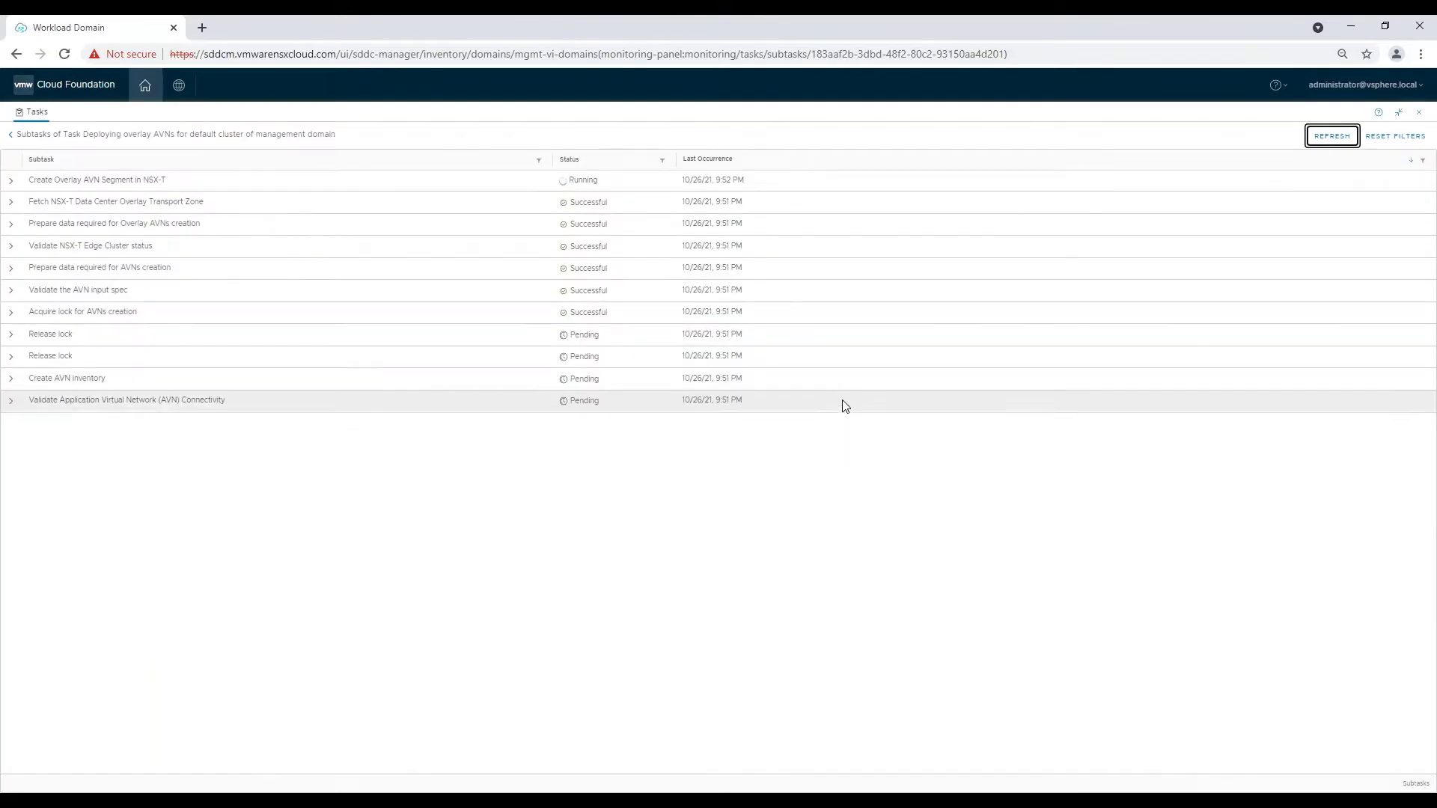
{"action": "left_click", "coordinate": [1331, 136]}
{"action": "left_click", "coordinate": [1331, 136]}
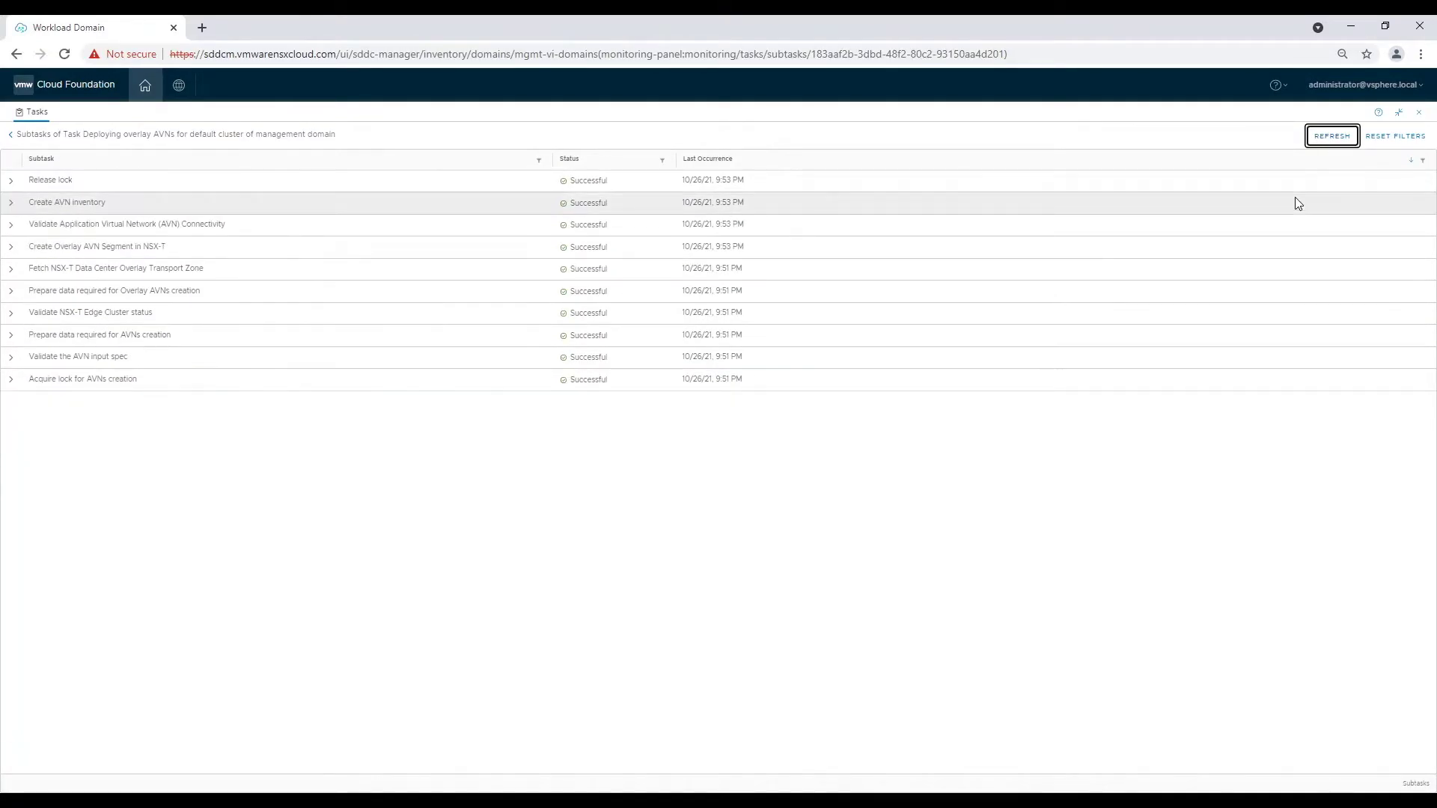
{"action": "left_click", "coordinate": [1401, 113]}
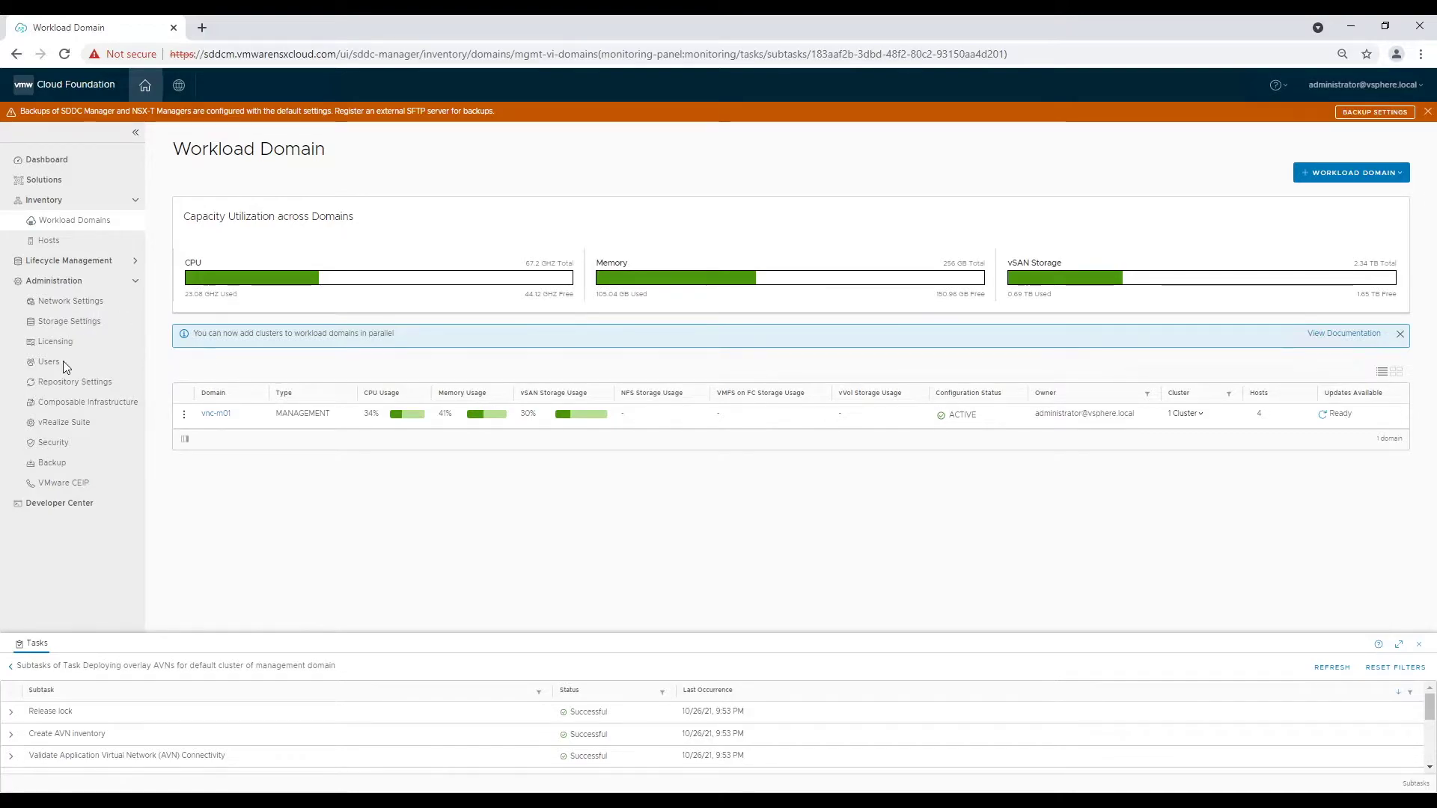
Go to Administration > vRealize Suite in the sidebar.
{"action": "left_click", "coordinate": [64, 425]}
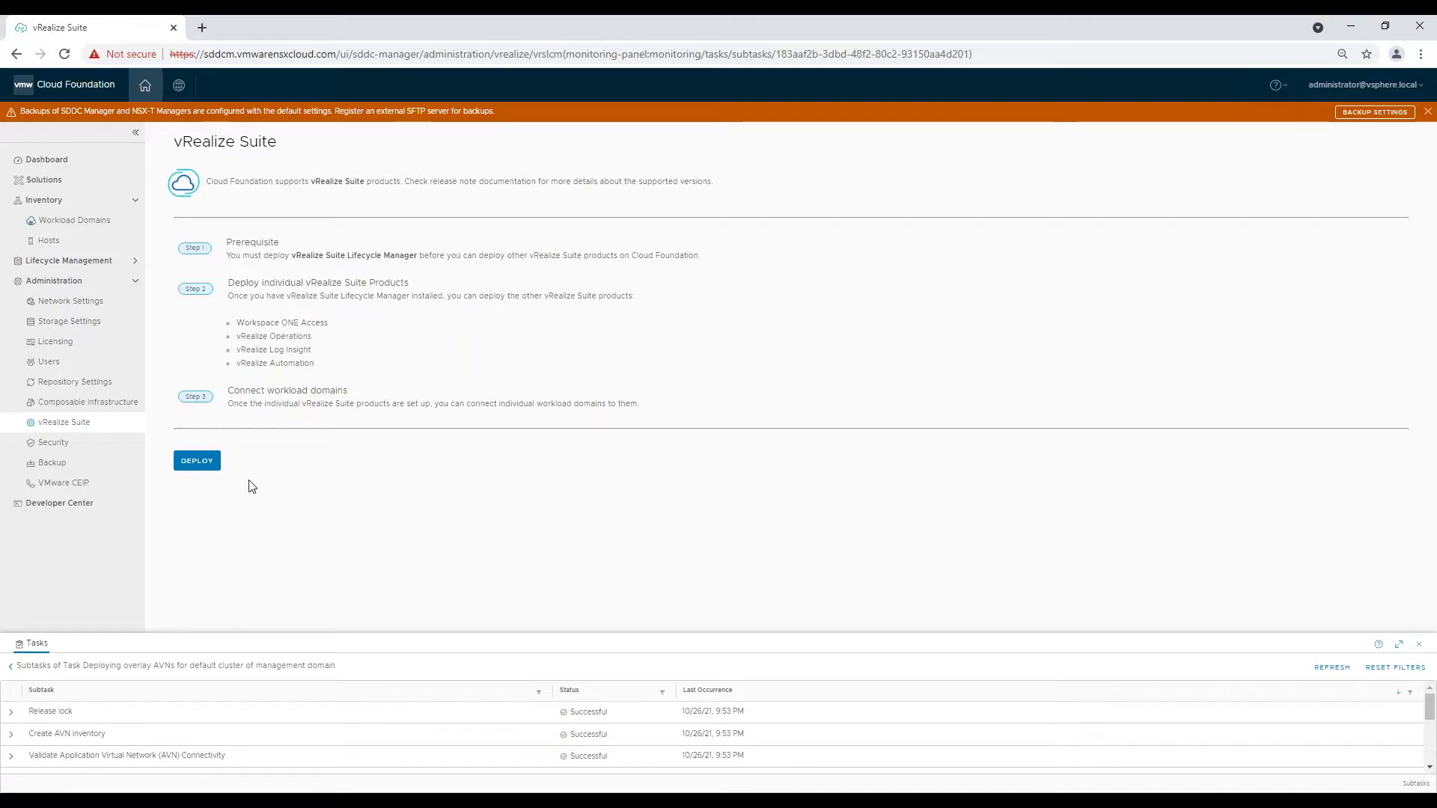
Deploy Lifecycle Manager, confirm all prerequisites with Select All, and begin the installation wizard.
{"action": "left_click", "coordinate": [209, 463]}
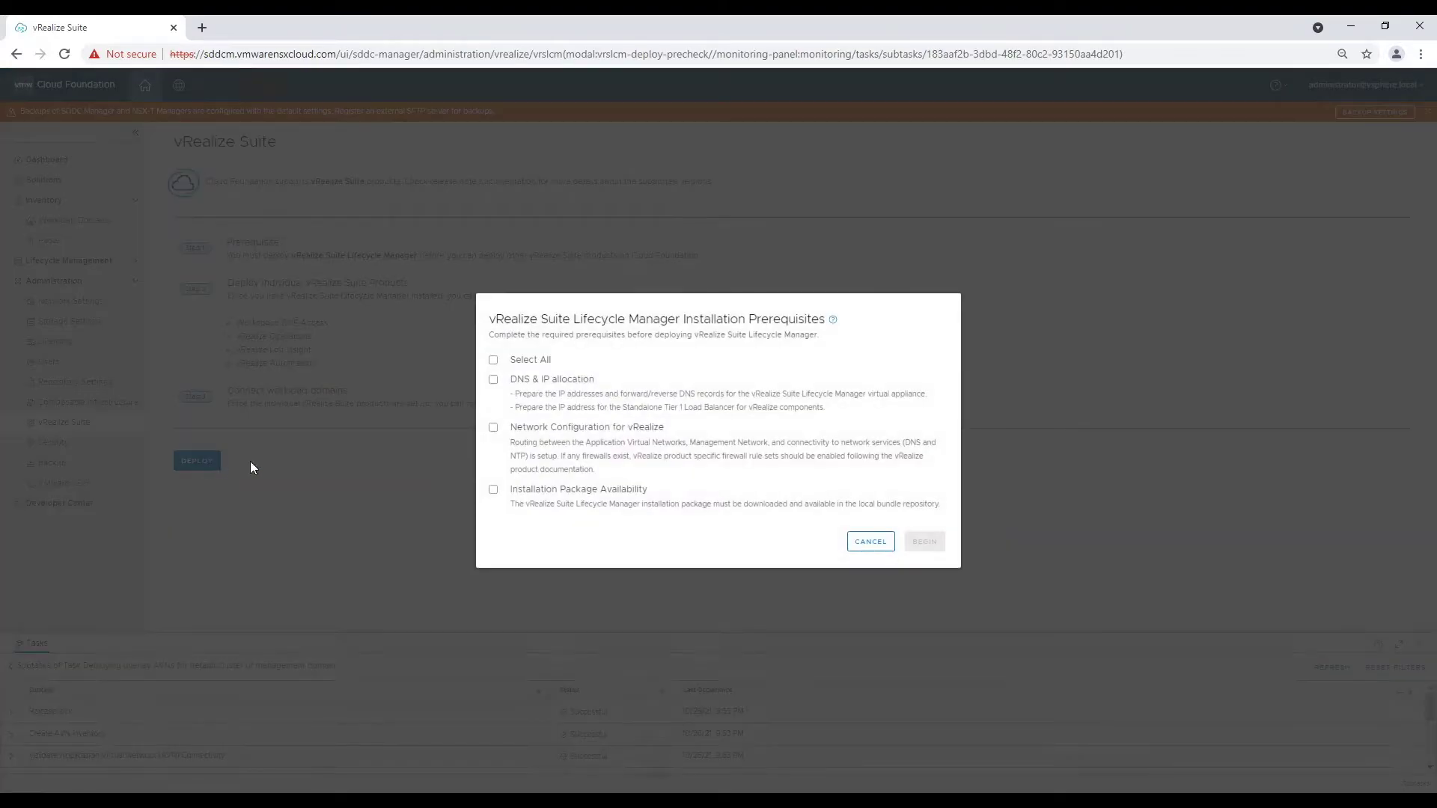
{"action": "left_click", "coordinate": [494, 362]}
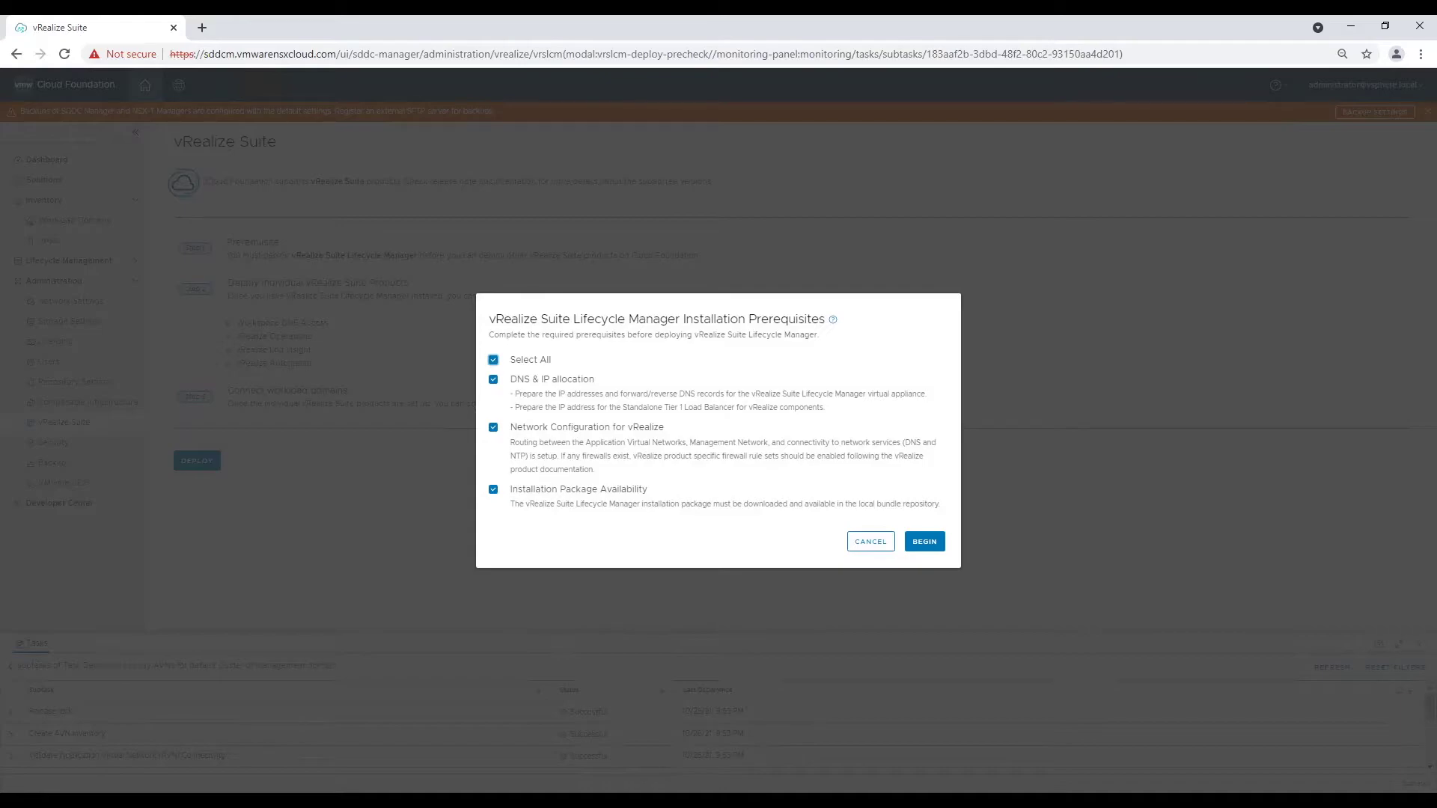
{"action": "left_click", "coordinate": [925, 544]}
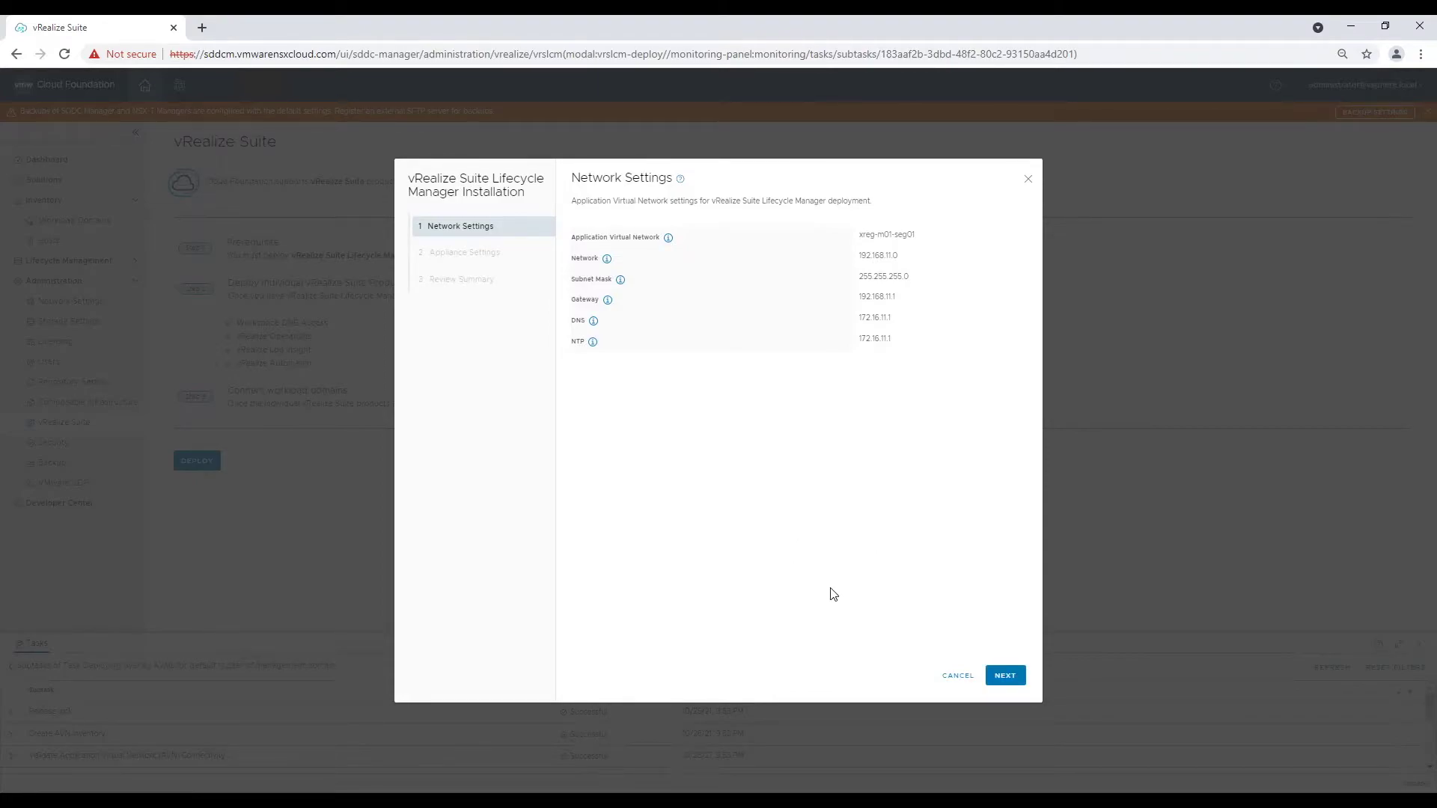
Accept network settings and enter FQDN vrlcm.vmwarensxcloud.com and Tier 1 gateway IP 192.168.11.250.
{"action": "left_click", "coordinate": [1005, 676]}
{"action": "left_click", "coordinate": [689, 259]}
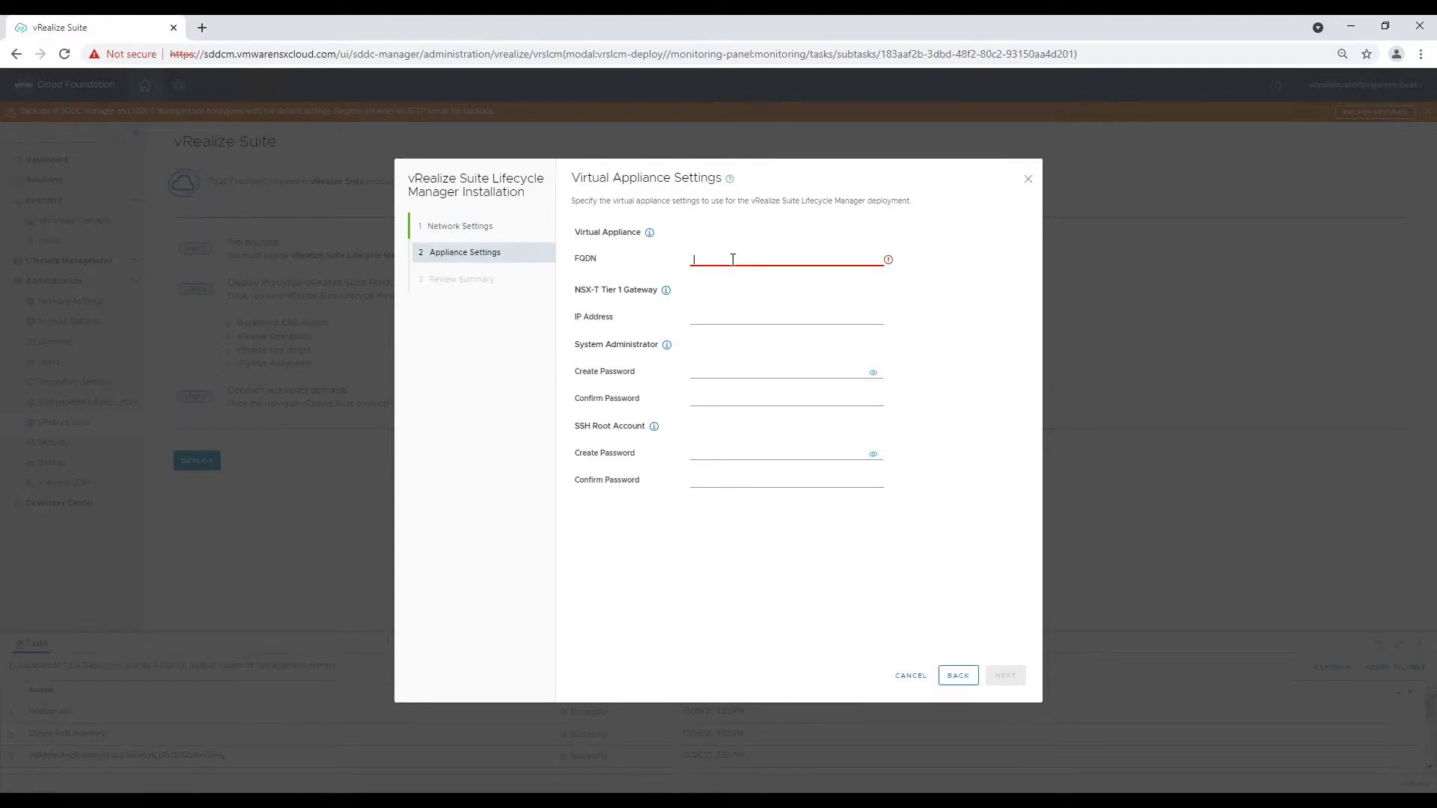
{"action": "type", "text": "vrlcm.vmw"}
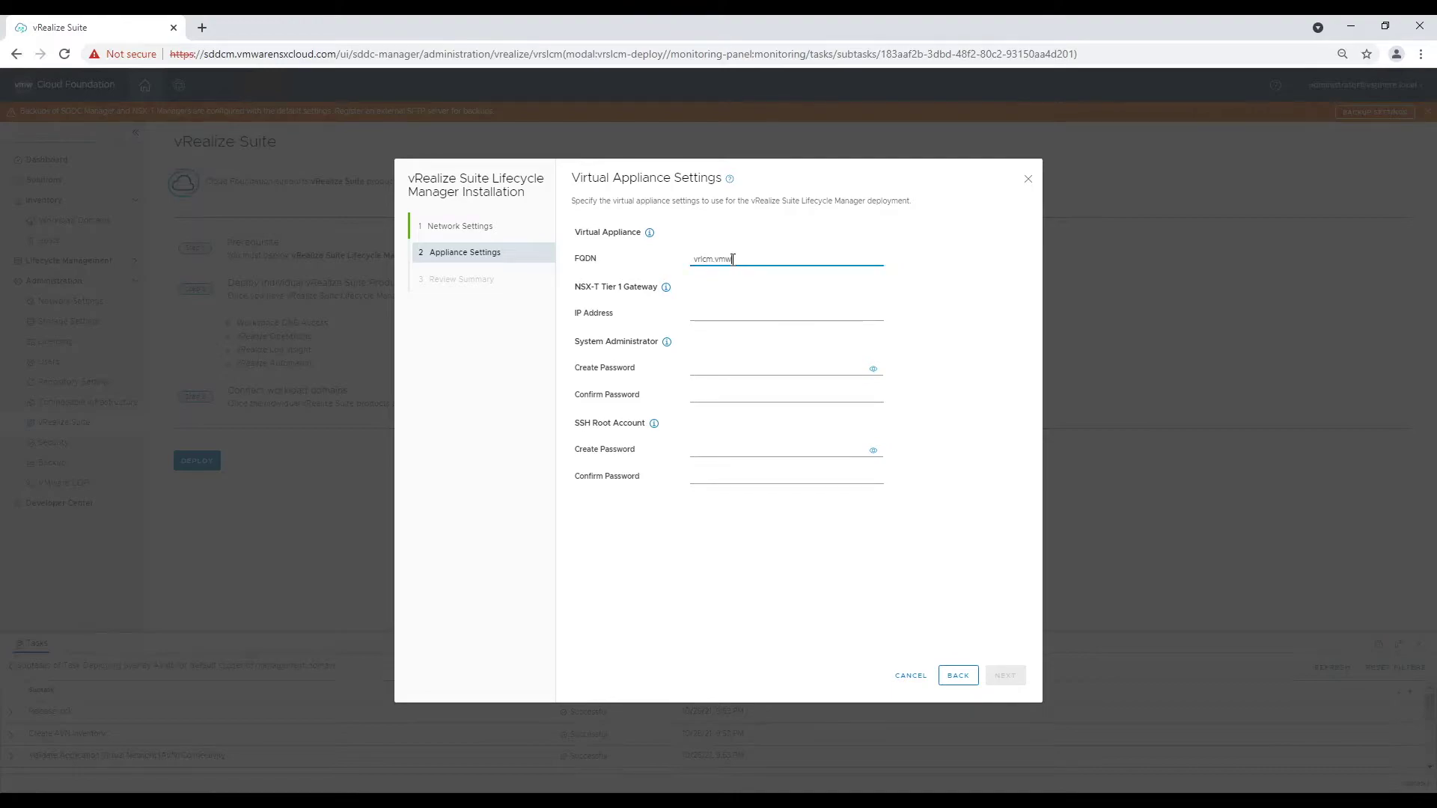
{"action": "type", "text": "arensxcloud.com"}
{"action": "key", "text": "Tab"}
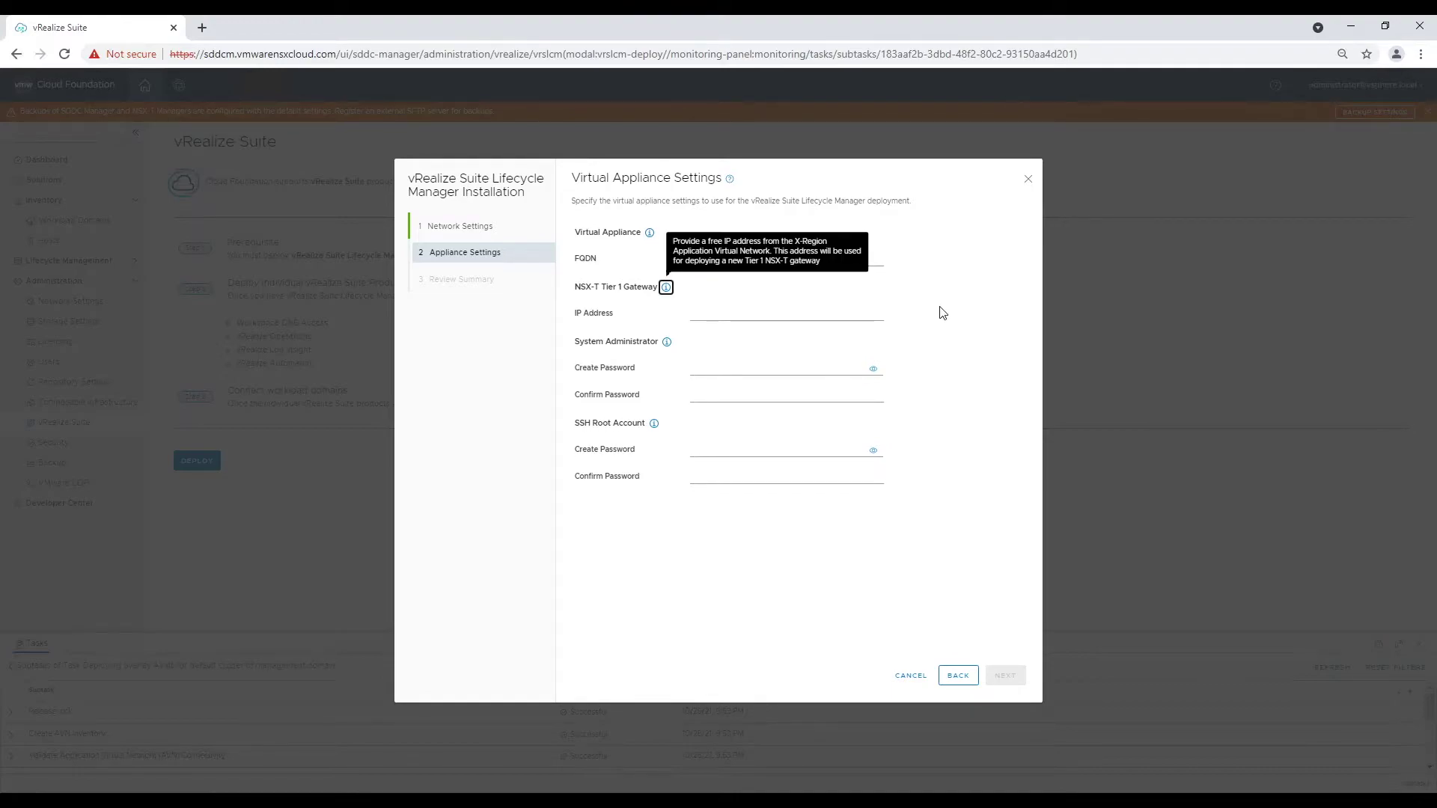
{"action": "left_click", "coordinate": [731, 313]}
{"action": "key", "text": "Tab"}
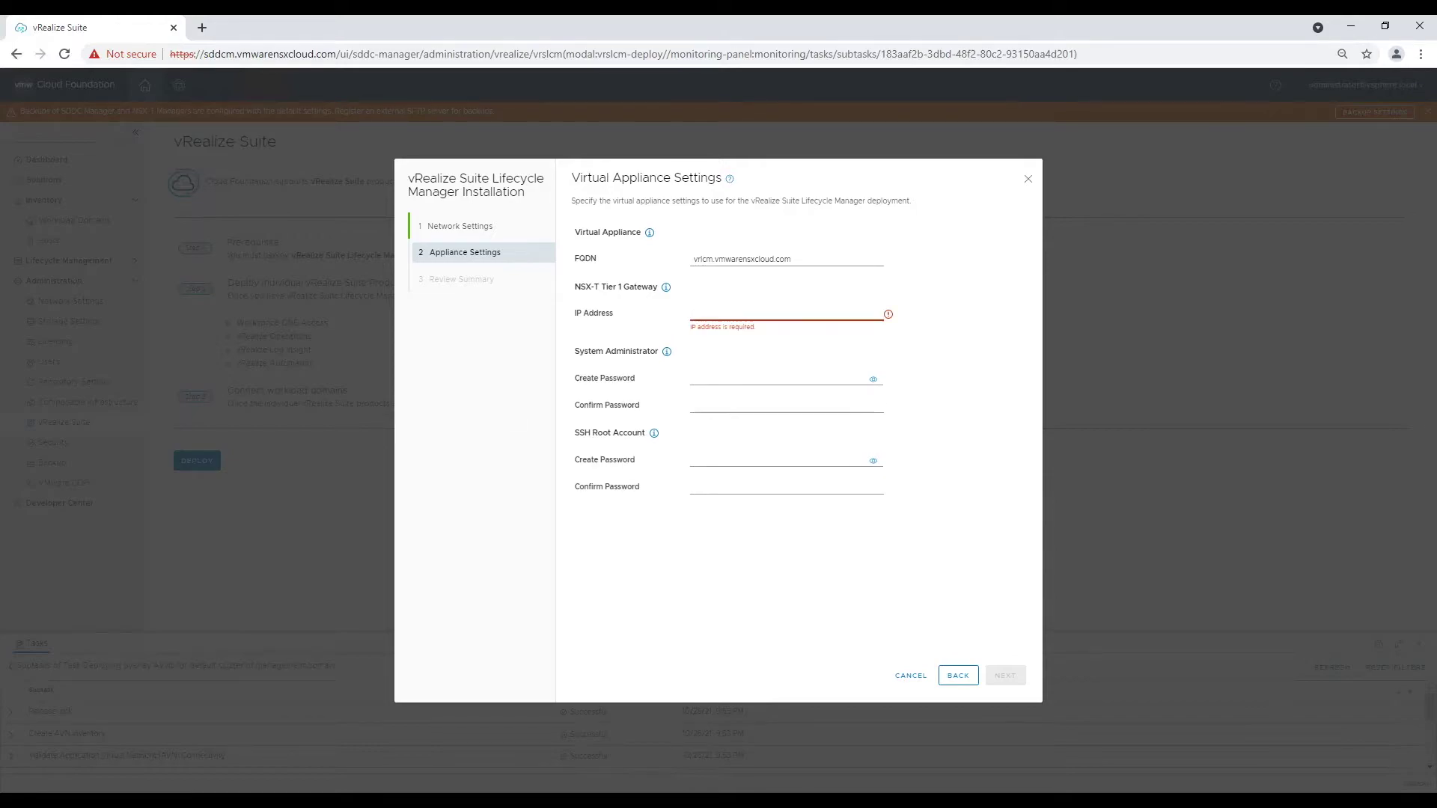
{"action": "left_click", "coordinate": [804, 314]}
{"action": "type", "text": "192.168.11.250"}
Paste and confirm the administrator and SSH root passwords, then review and submit the deployment.
{"action": "left_click", "coordinate": [757, 372]}
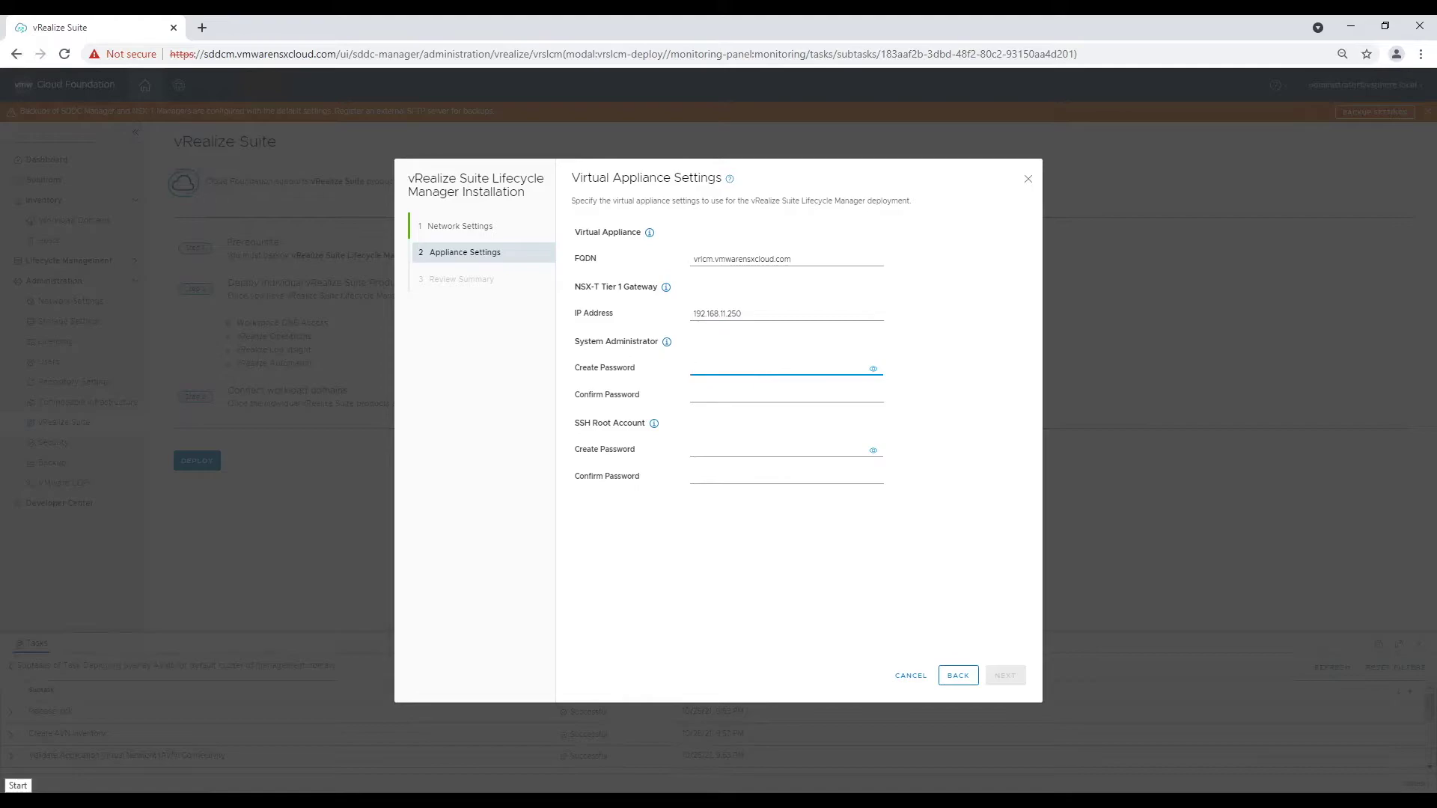
{"action": "key", "text": "ctrl+v"}
{"action": "key", "text": "Tab"}
{"action": "key", "text": "ctrl+v"}
{"action": "key", "text": "Tab"}
{"action": "key", "text": "ctrl+v"}
{"action": "key", "text": "Tab"}
{"action": "key", "text": "ctrl+v"}
{"action": "left_click", "coordinate": [1005, 676]}
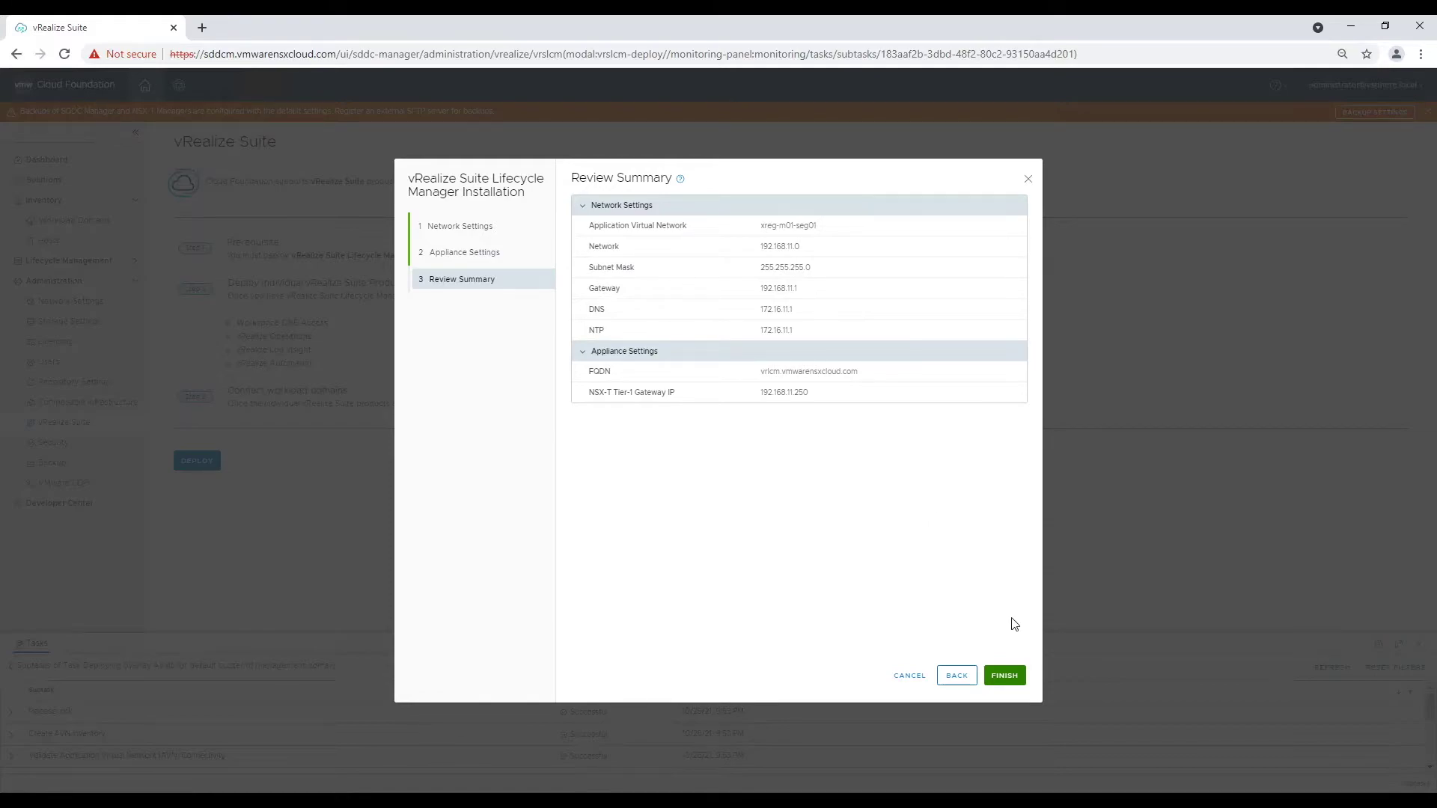
{"action": "left_click", "coordinate": [1015, 677]}
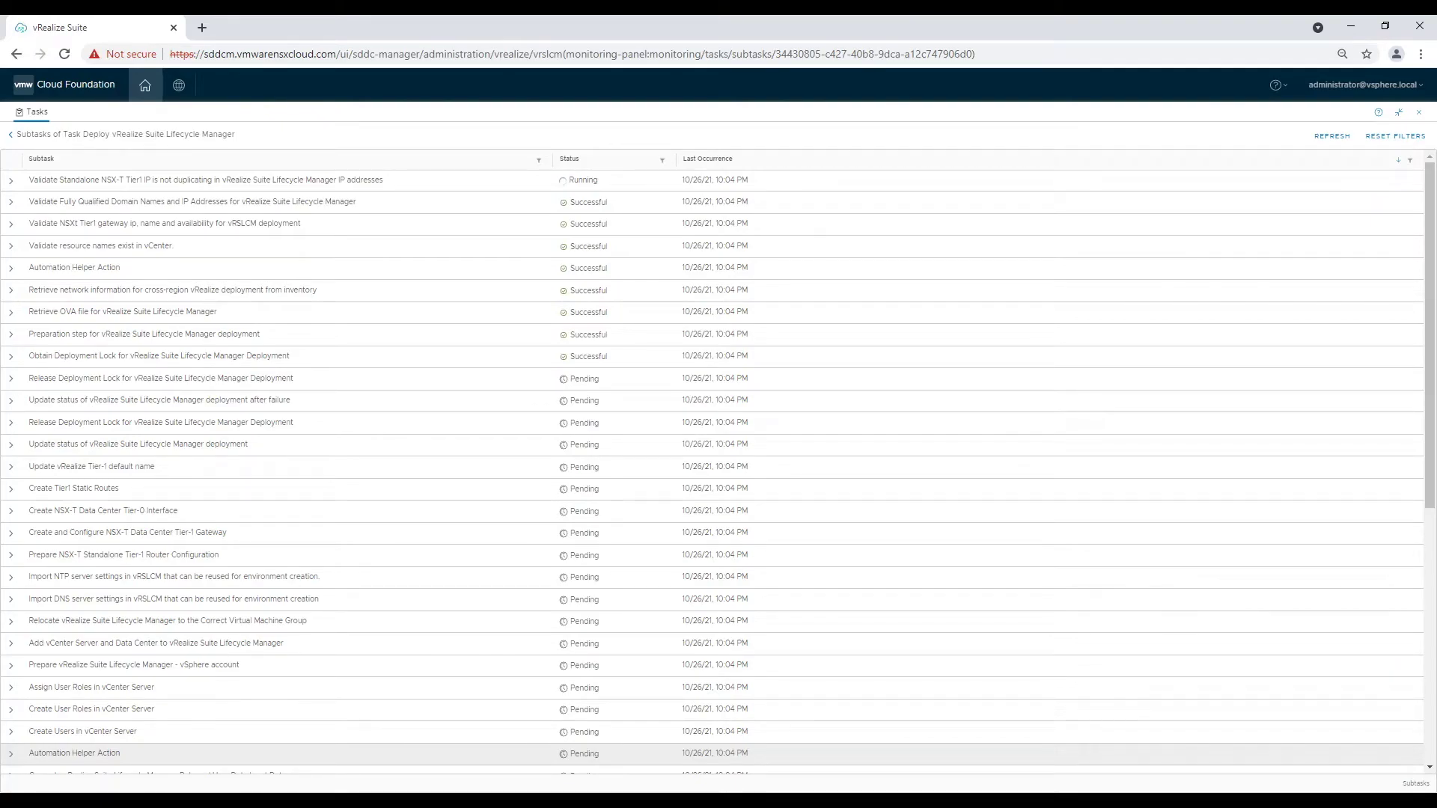
Refresh and scroll the Lifecycle Manager deployment subtasks until all show Successful, then dock the Tasks panel.
{"action": "left_click", "coordinate": [1333, 135]}
{"action": "scroll", "coordinate": [1421, 530], "scroll_direction": "down", "scroll_amount": 3}
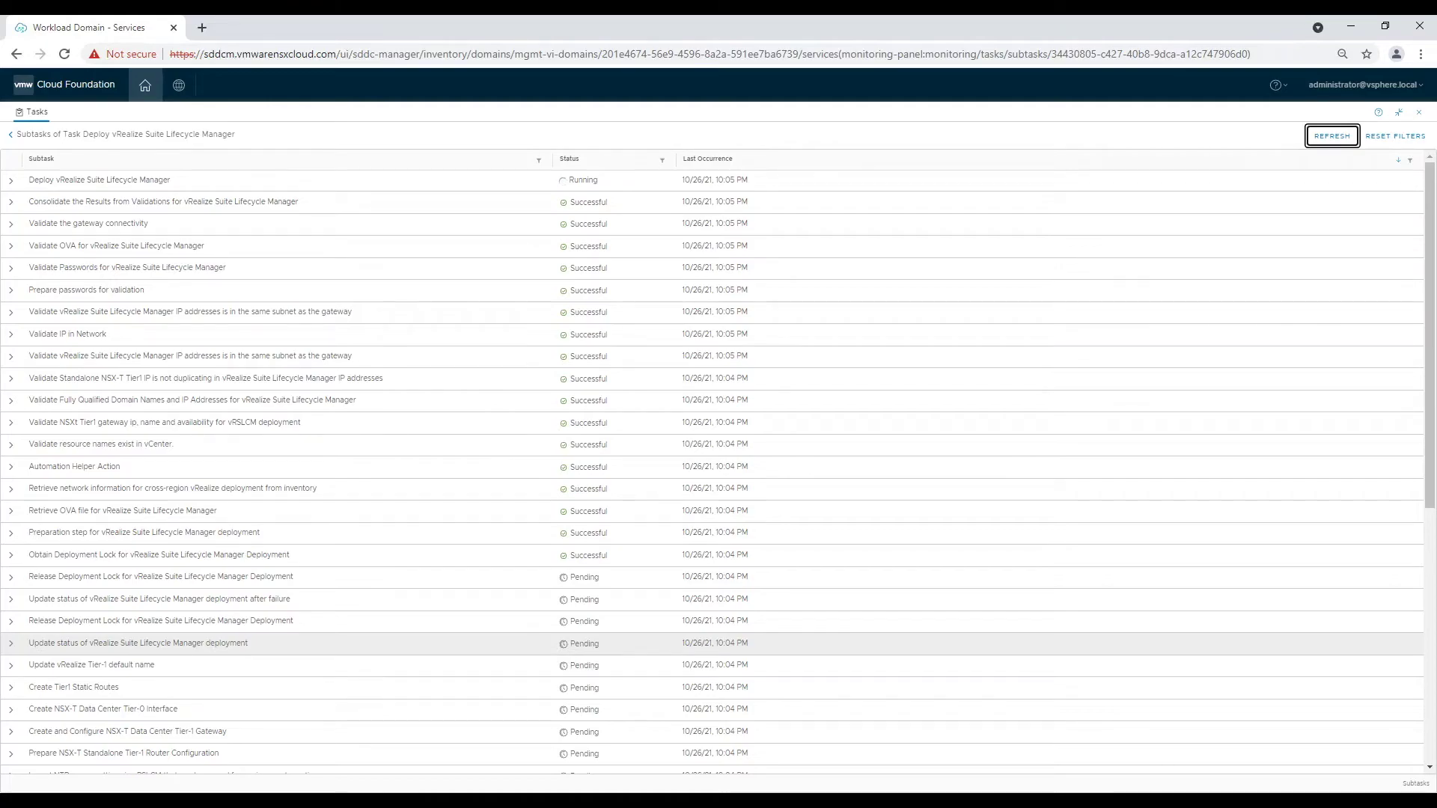
{"action": "scroll", "coordinate": [985, 272], "scroll_direction": "down", "scroll_amount": 5}
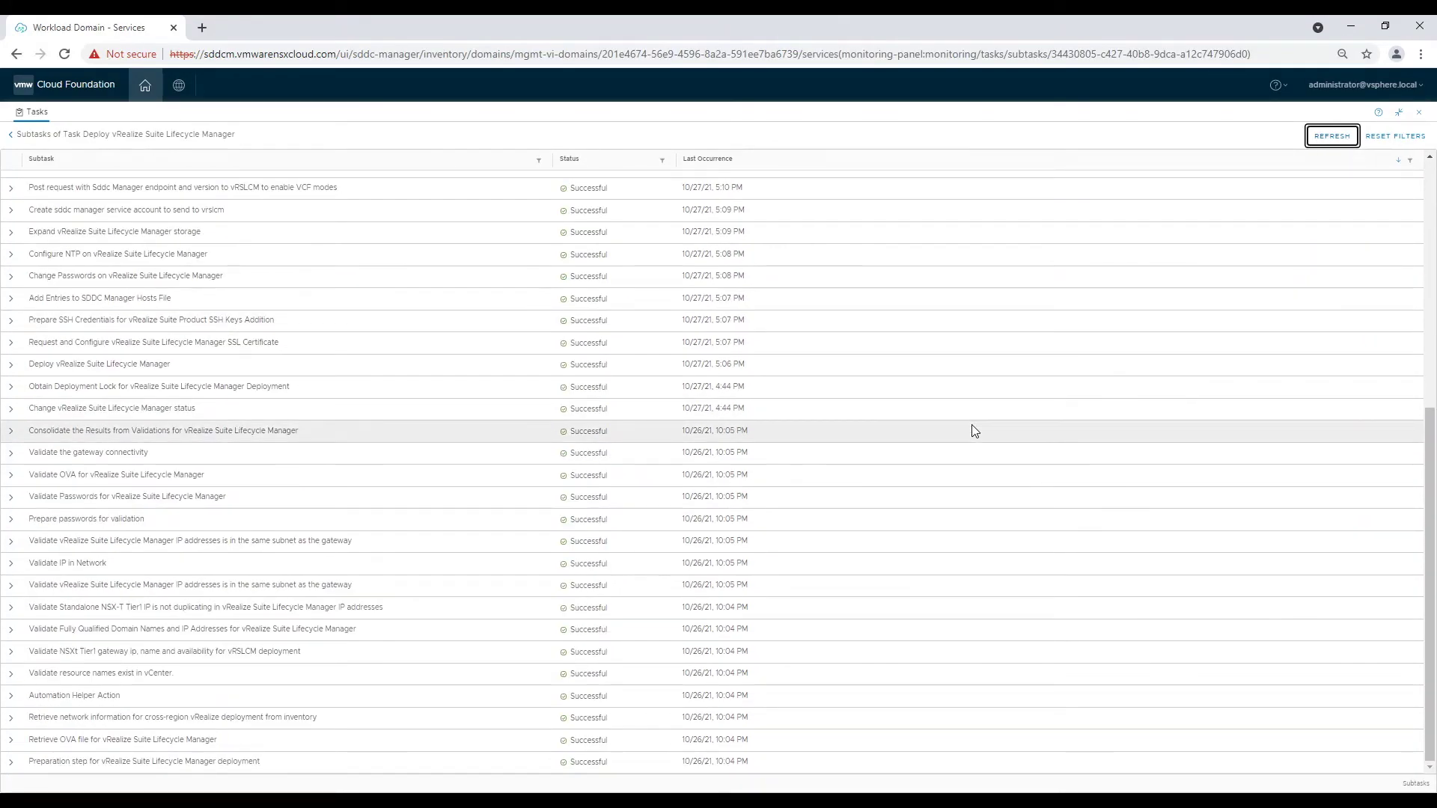
{"action": "scroll", "coordinate": [973, 428], "scroll_direction": "up", "scroll_amount": 6}
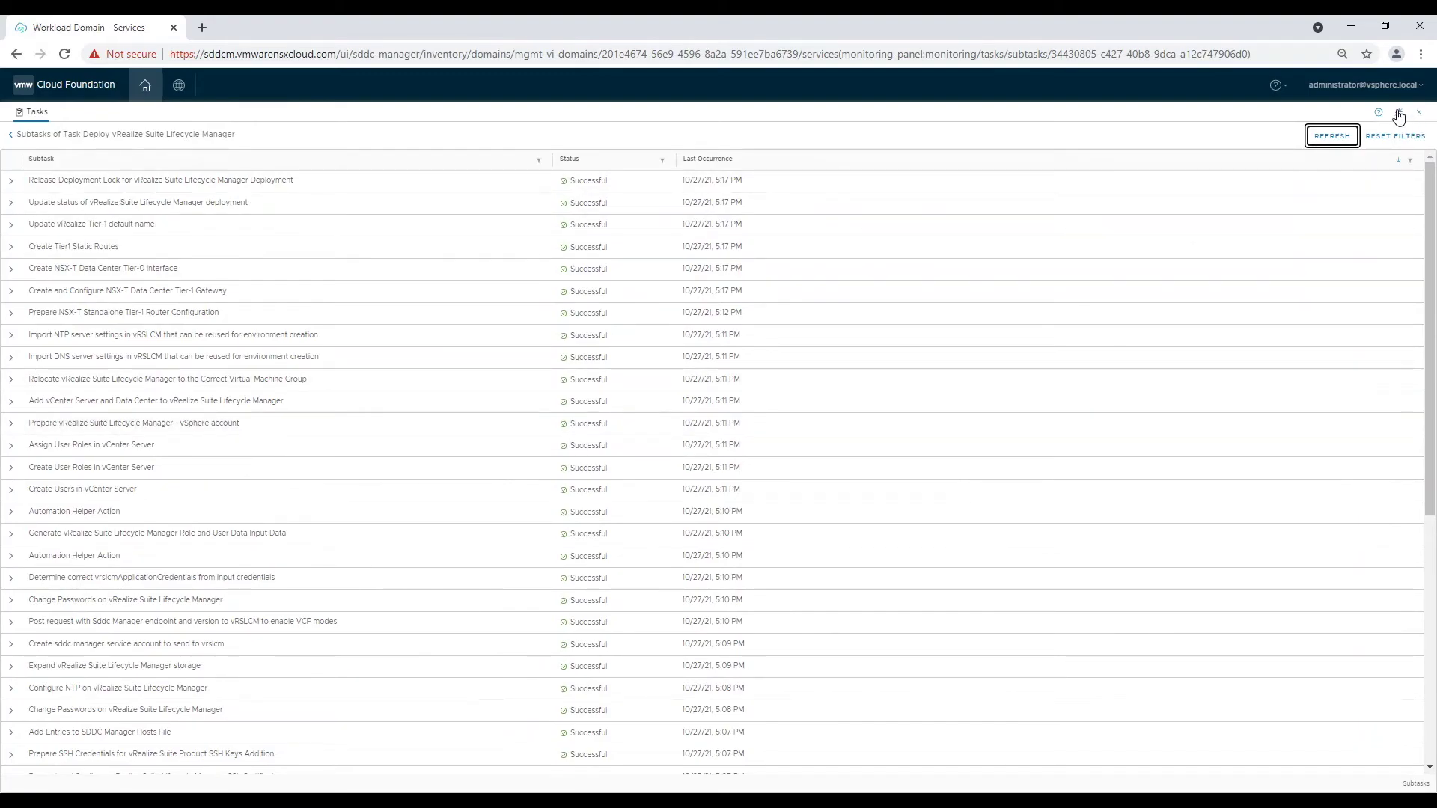
{"action": "left_click", "coordinate": [1399, 112]}
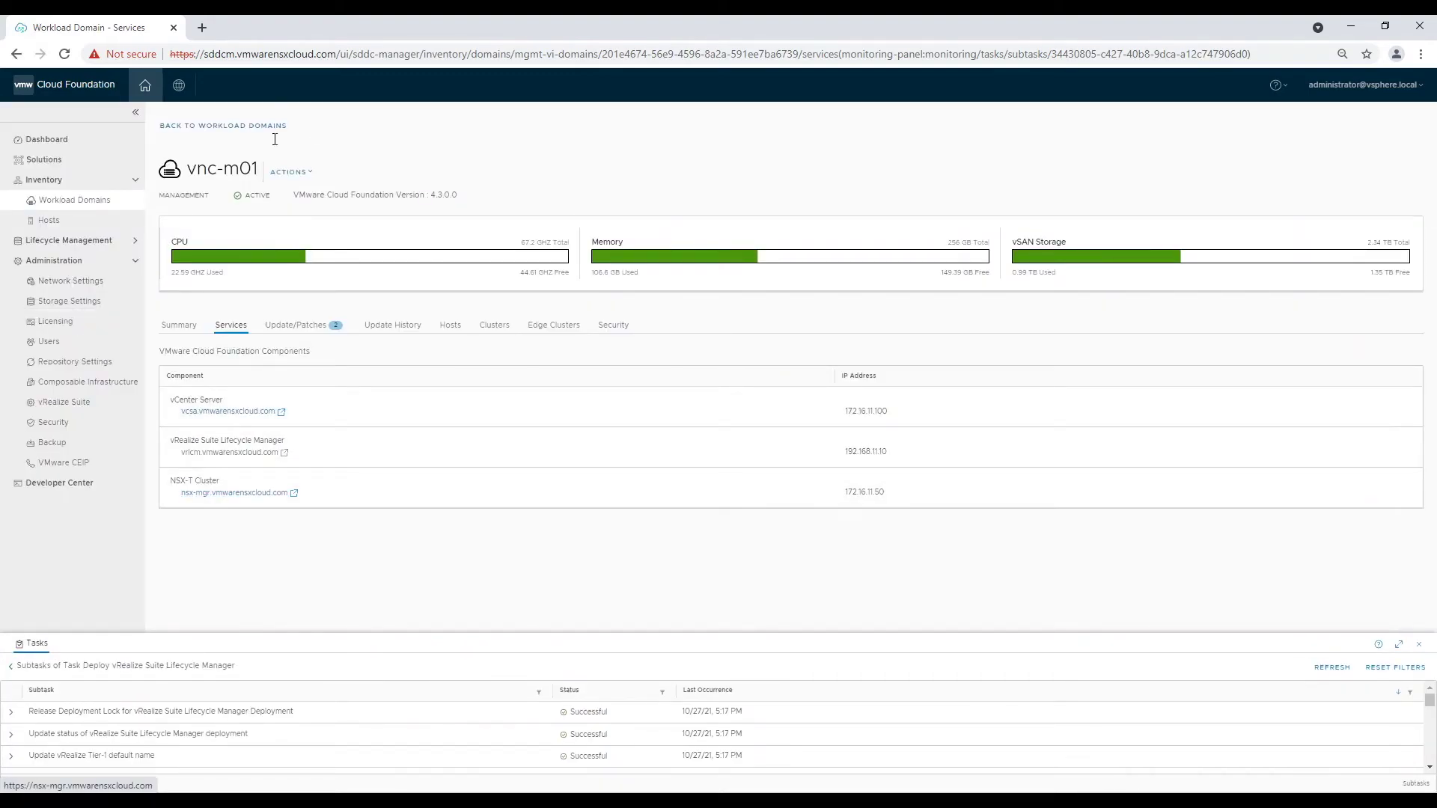
Reload the vnc-m01 services page, then open the vrlcm.vmwarensxcloud.com Lifecycle Manager link.
{"action": "left_click", "coordinate": [332, 54]}
{"action": "key", "text": "ctrl+a"}
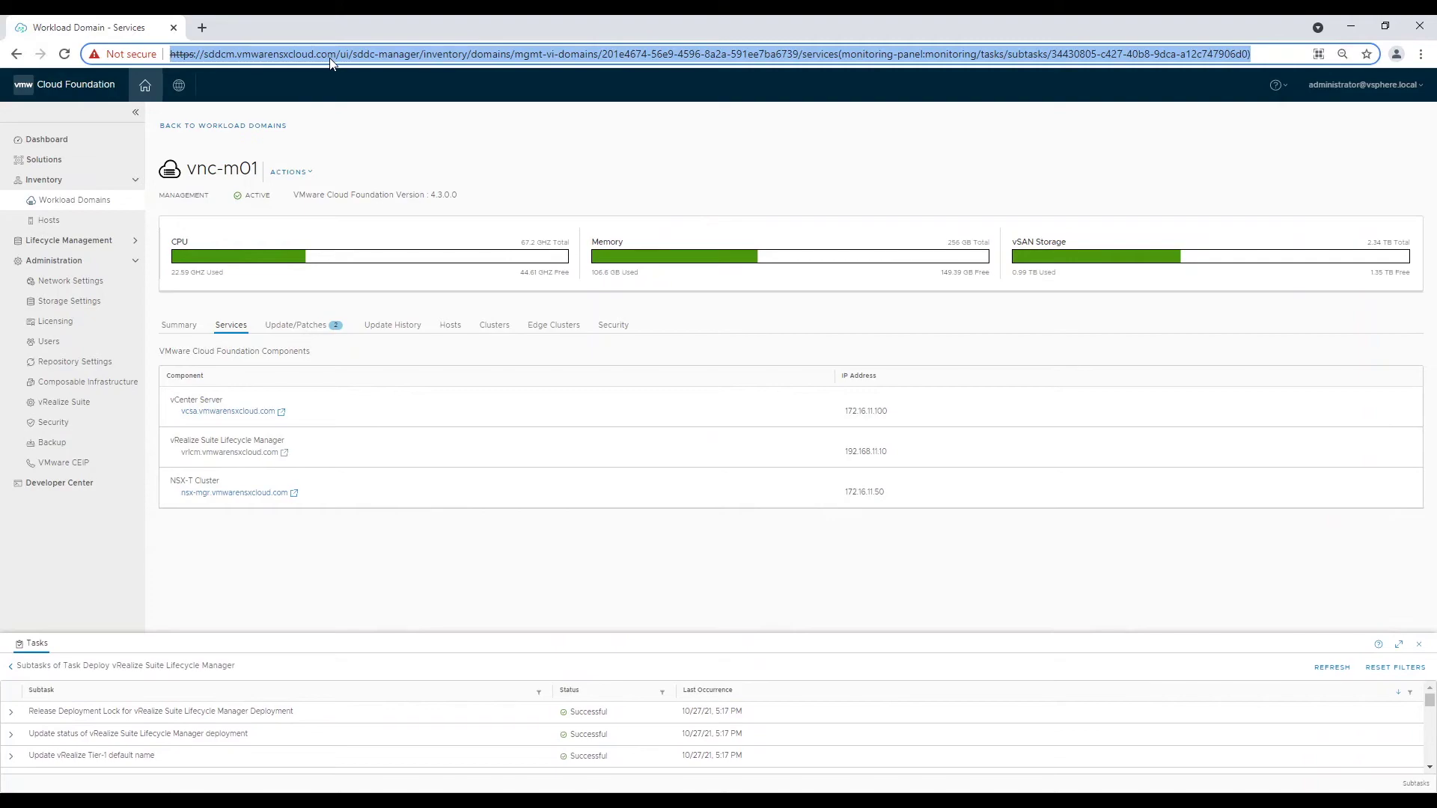
{"action": "key", "text": "Return"}
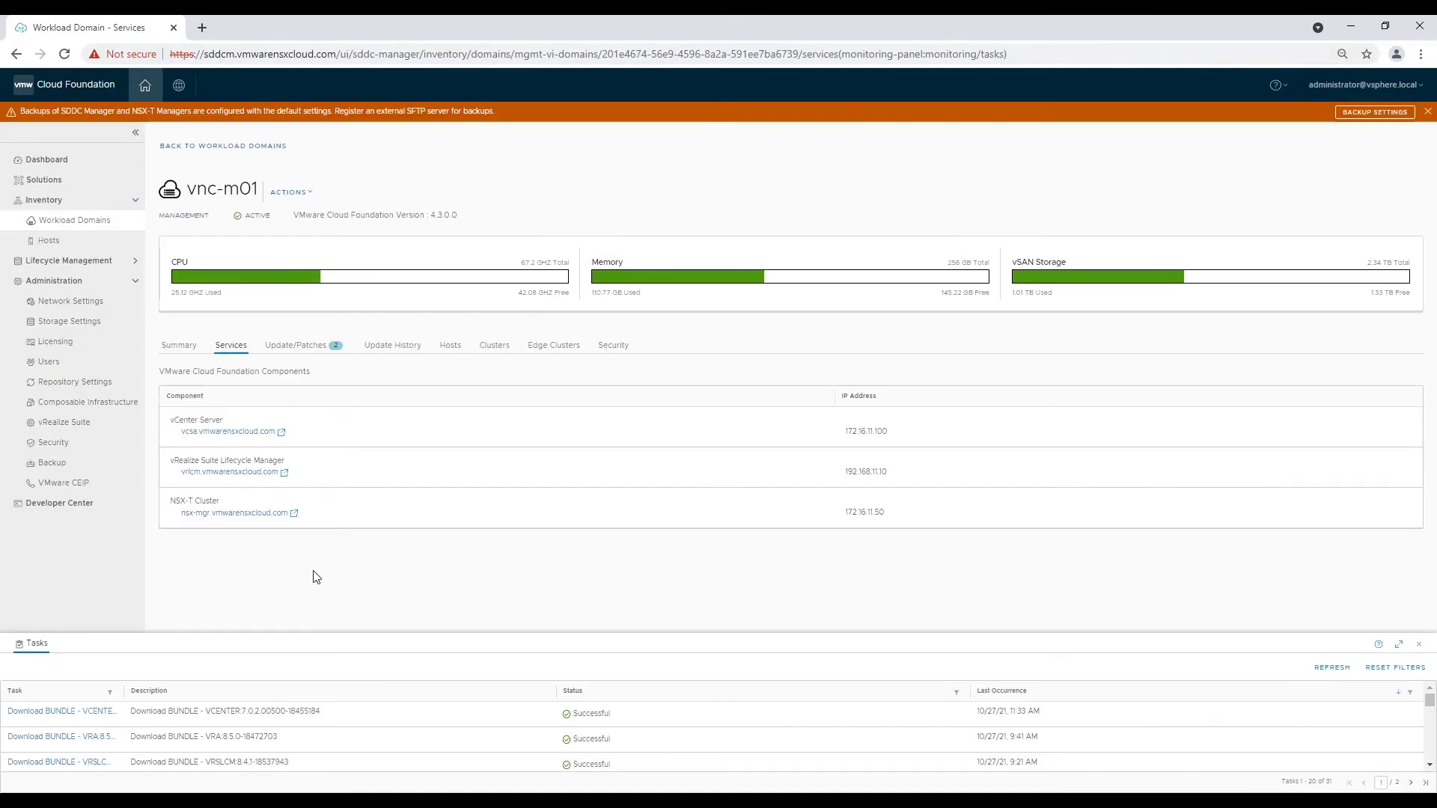
{"action": "left_click", "coordinate": [231, 472]}
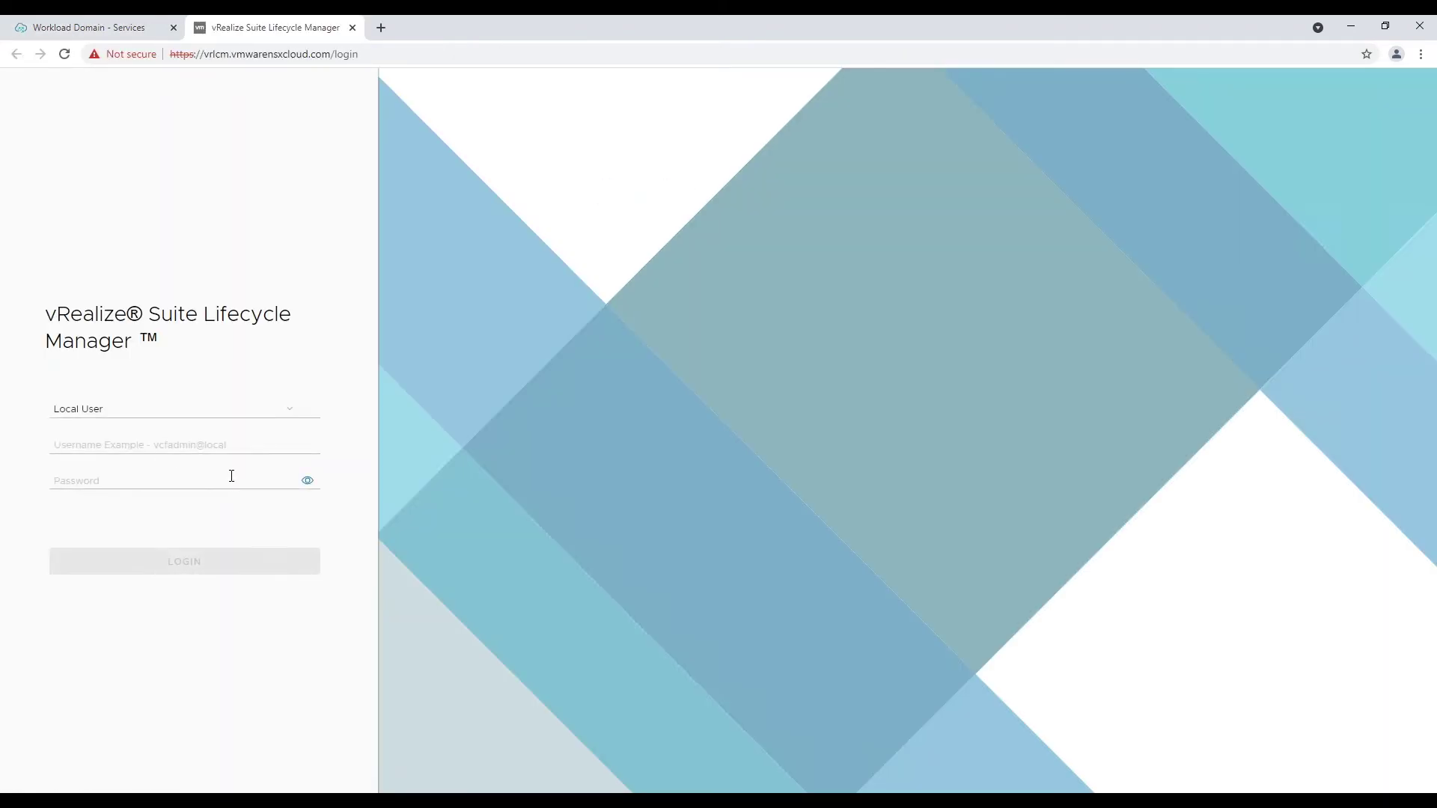
Log in to vRealize Suite Lifecycle Manager as vcfadmin@local with the pasted account password.
{"action": "left_click", "coordinate": [145, 444]}
{"action": "type", "text": "v"}
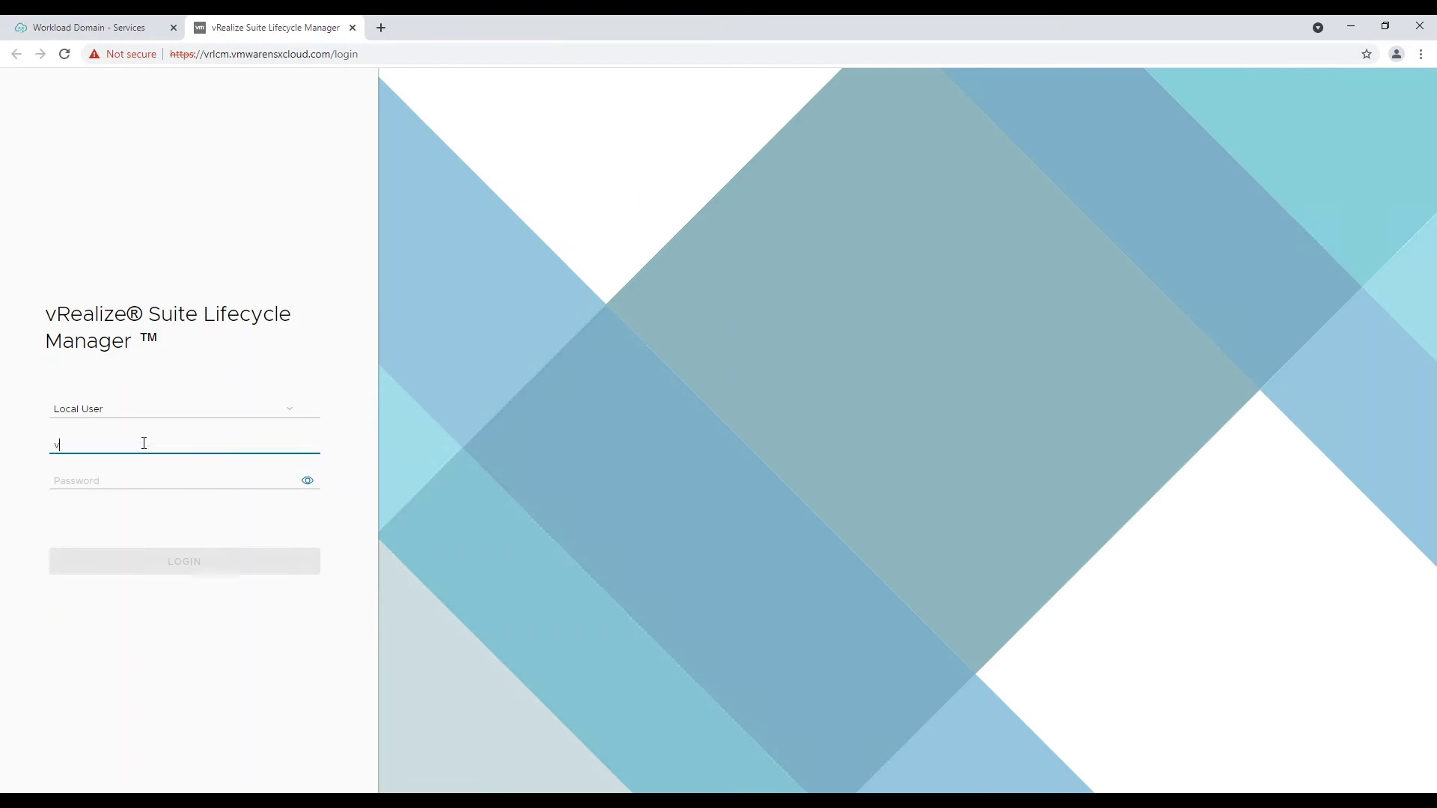
{"action": "type", "text": "cfadmin@local"}
{"action": "key", "text": "Tab"}
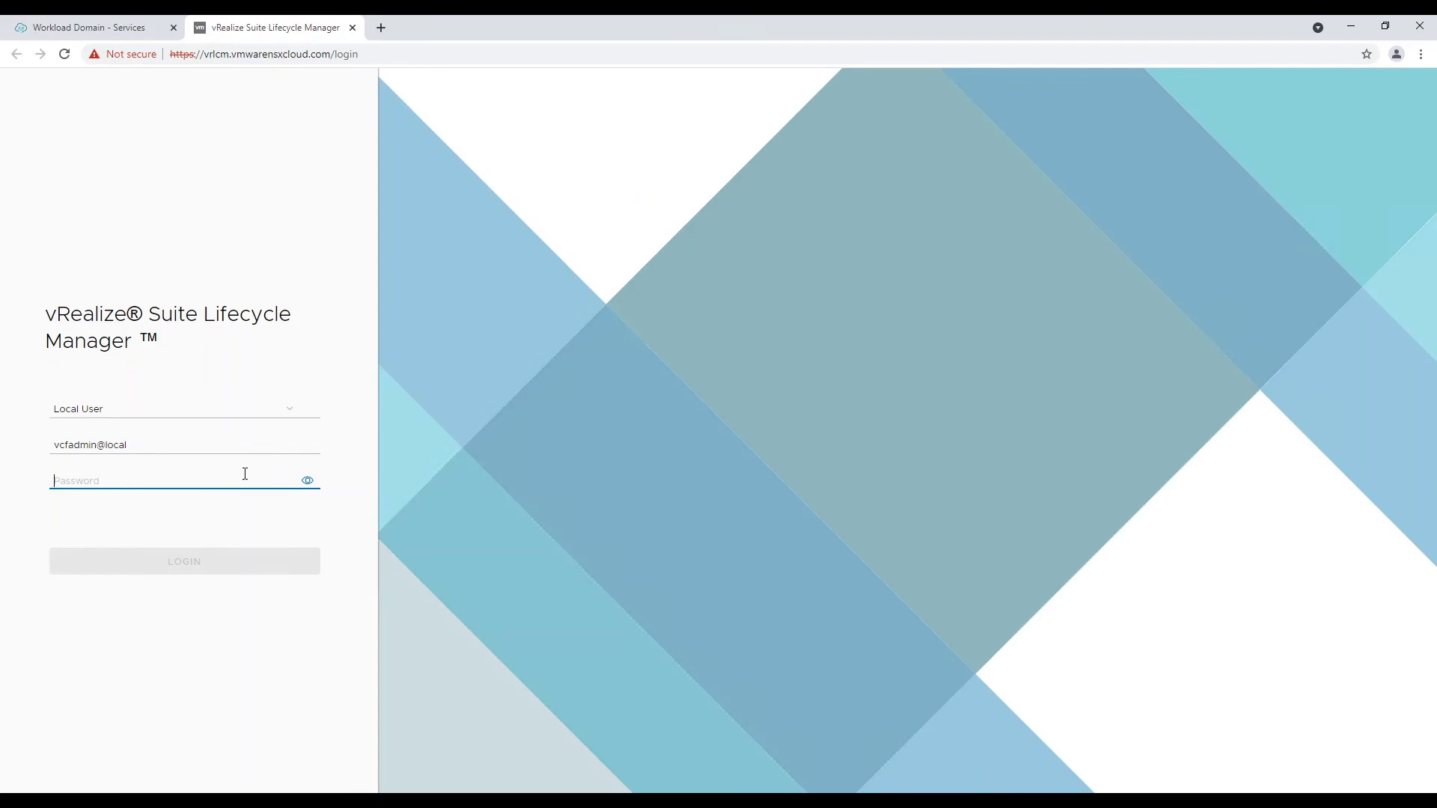
{"action": "key", "text": "ctrl+v"}
{"action": "key", "text": "Return"}
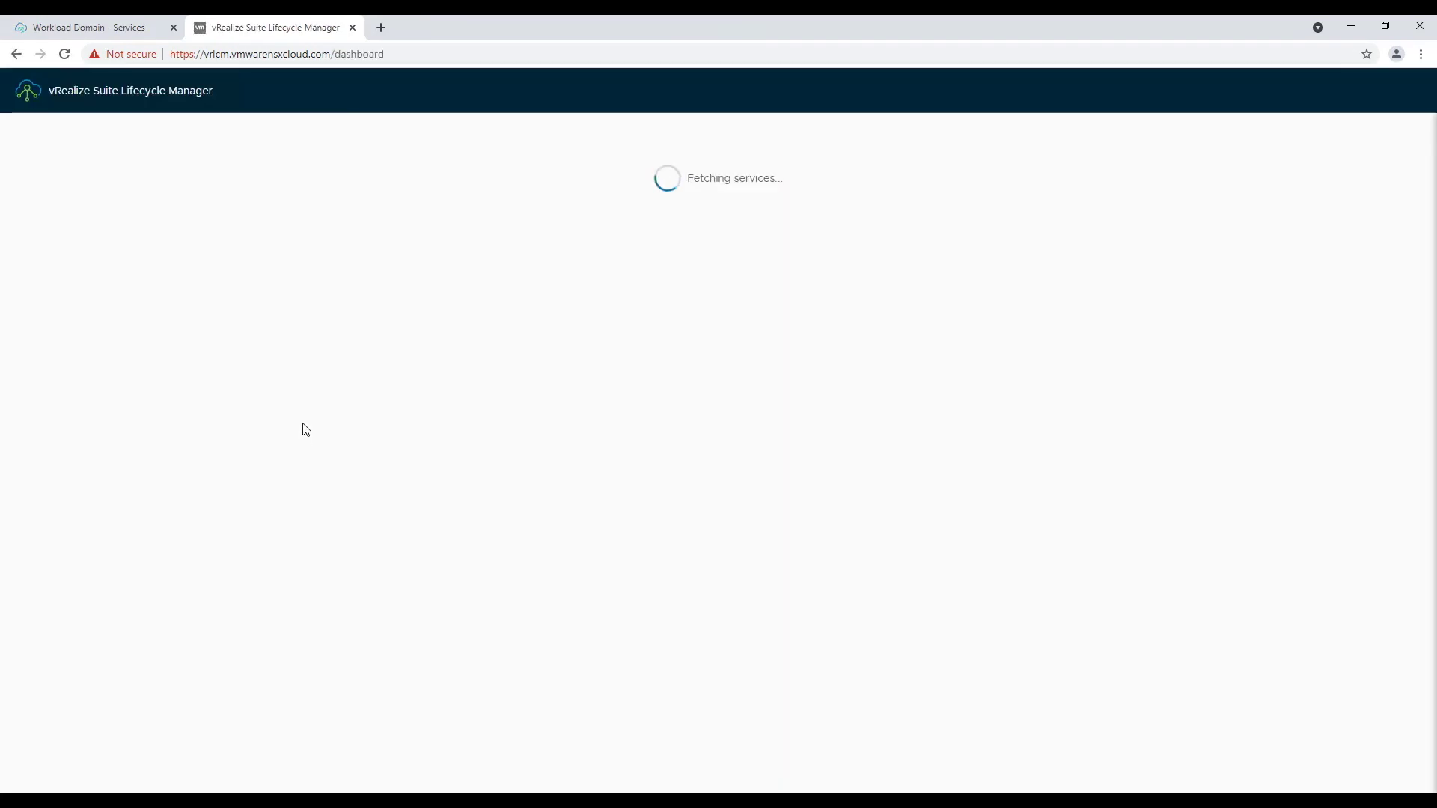